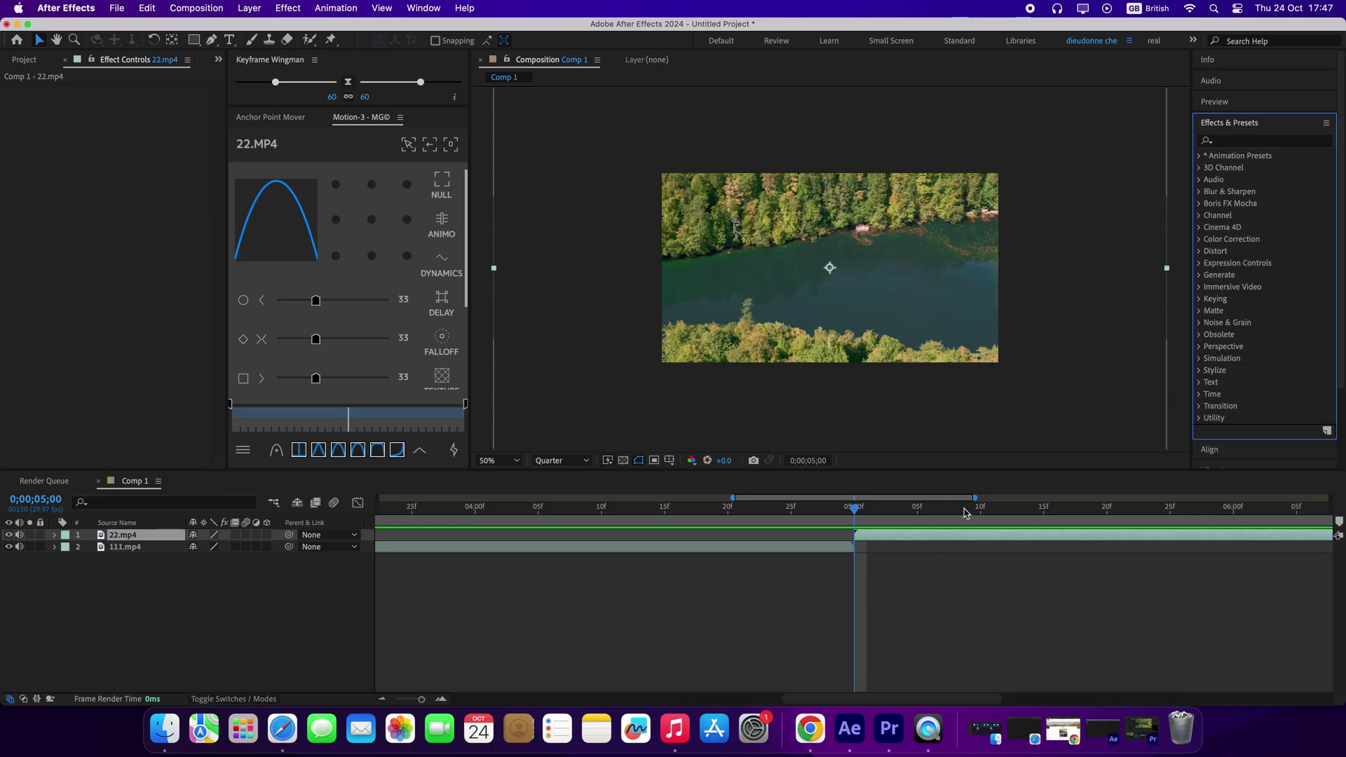
Step: Add a new adjustment layer above the lake clips
right_click(254, 624)
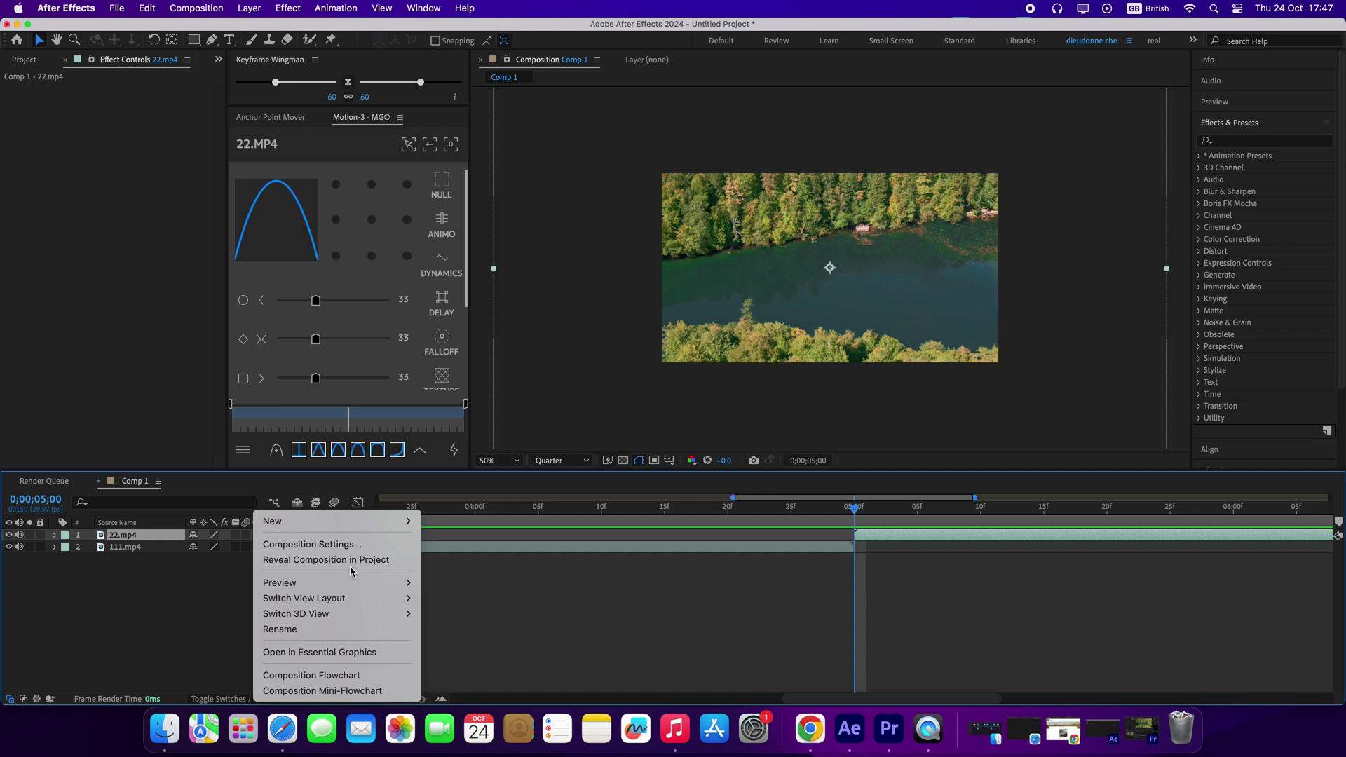
mouse_move(387, 522)
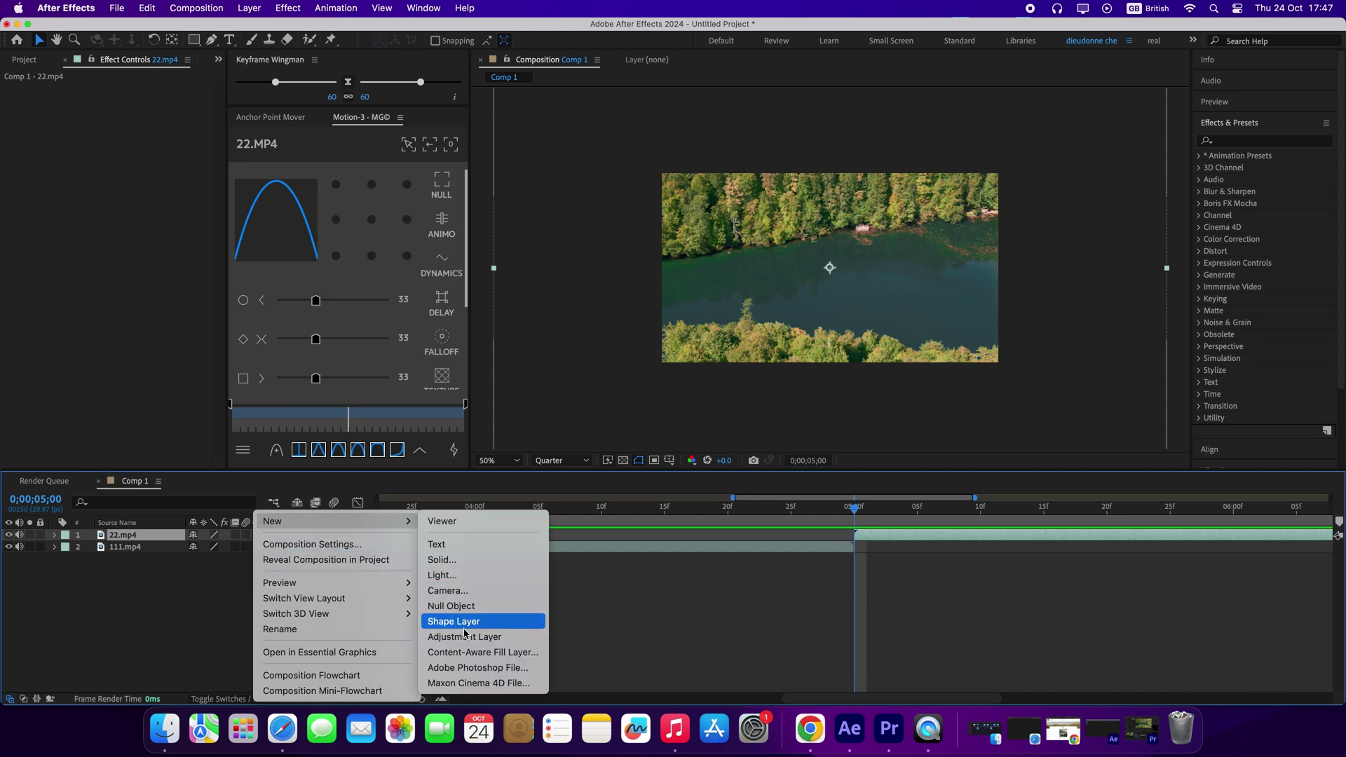
click(464, 636)
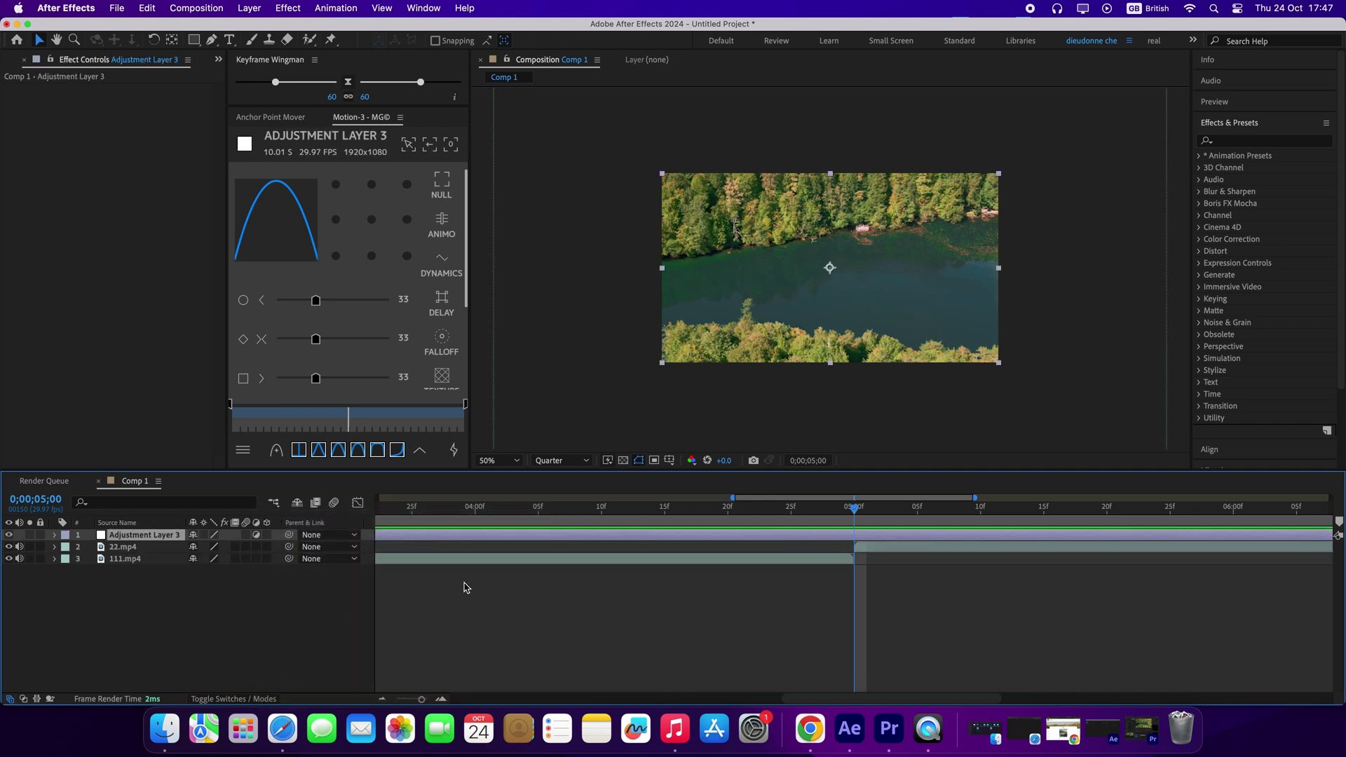
Step: Split the adjustment layer at 05:05f and delete the piece after it
key(equal)
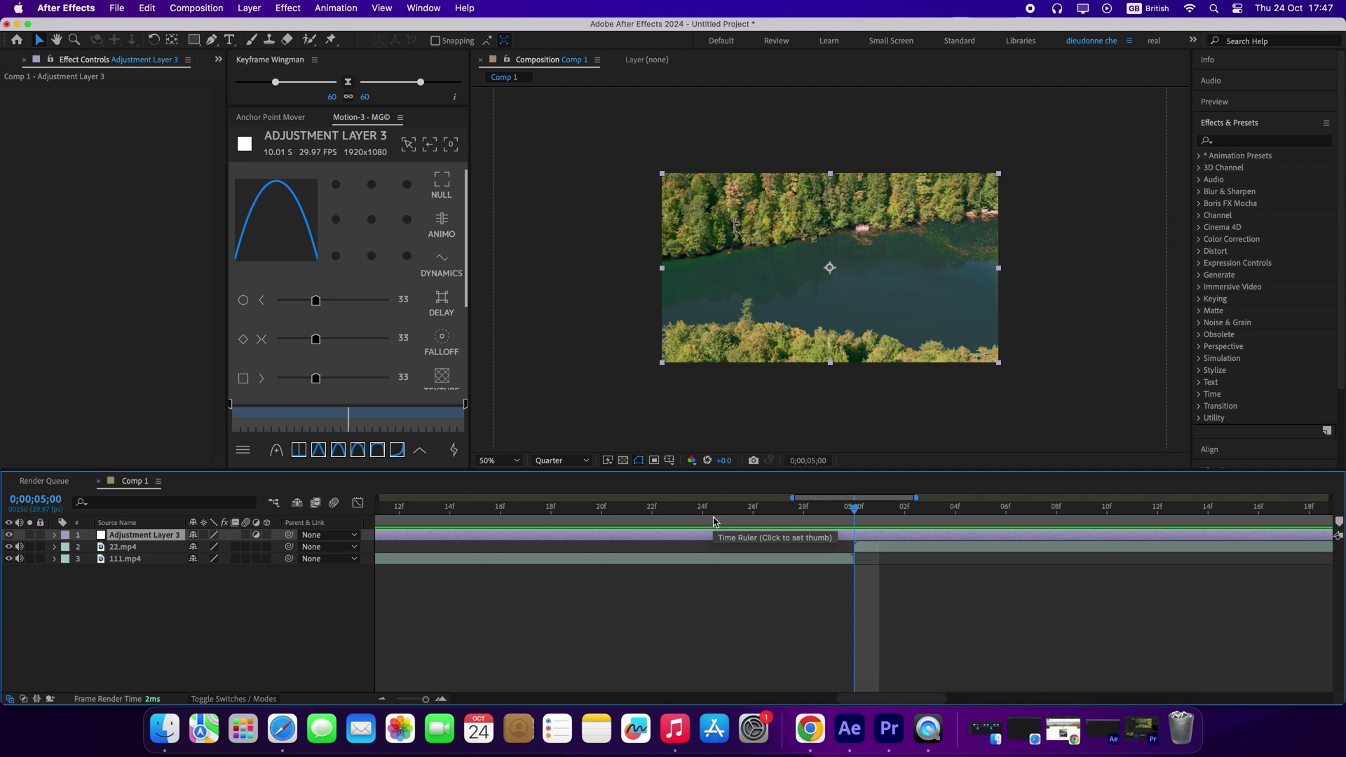
key(equal)
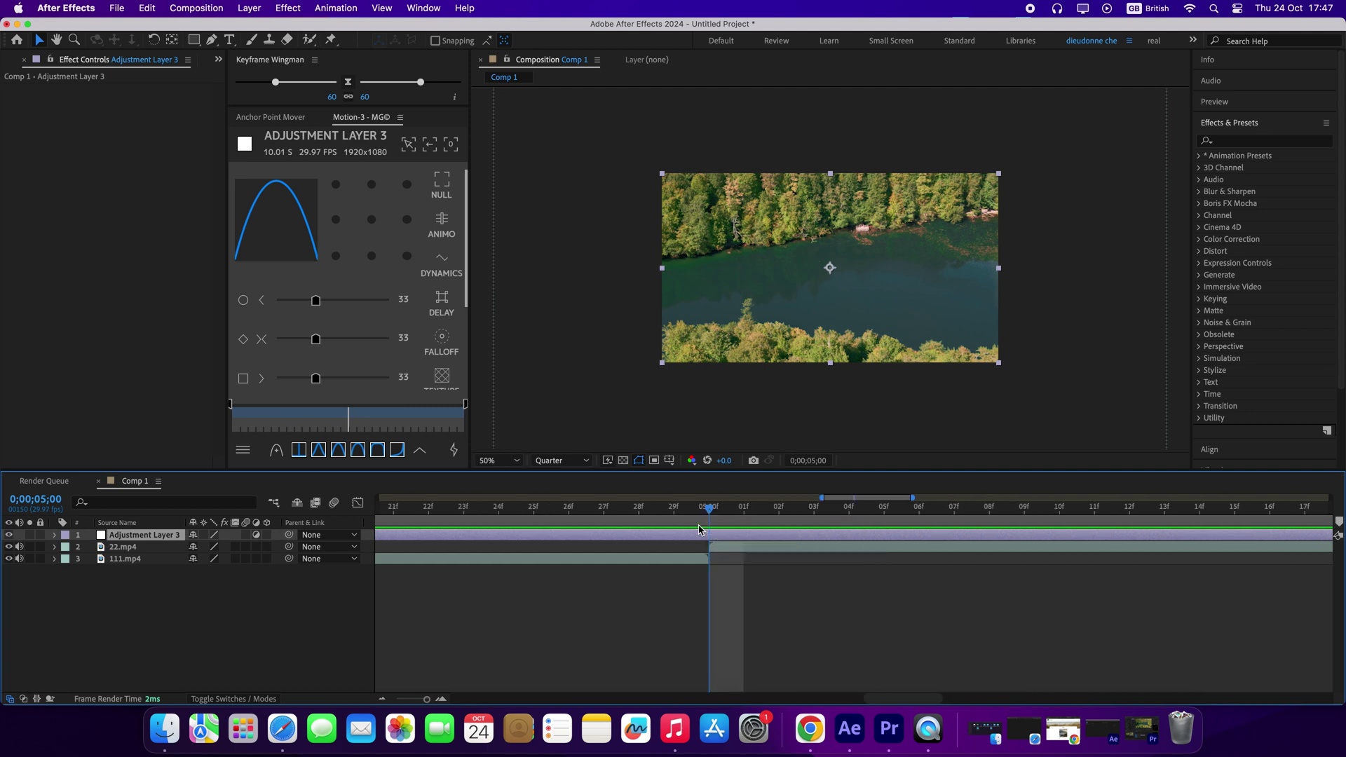
drag(709, 508, 869, 518)
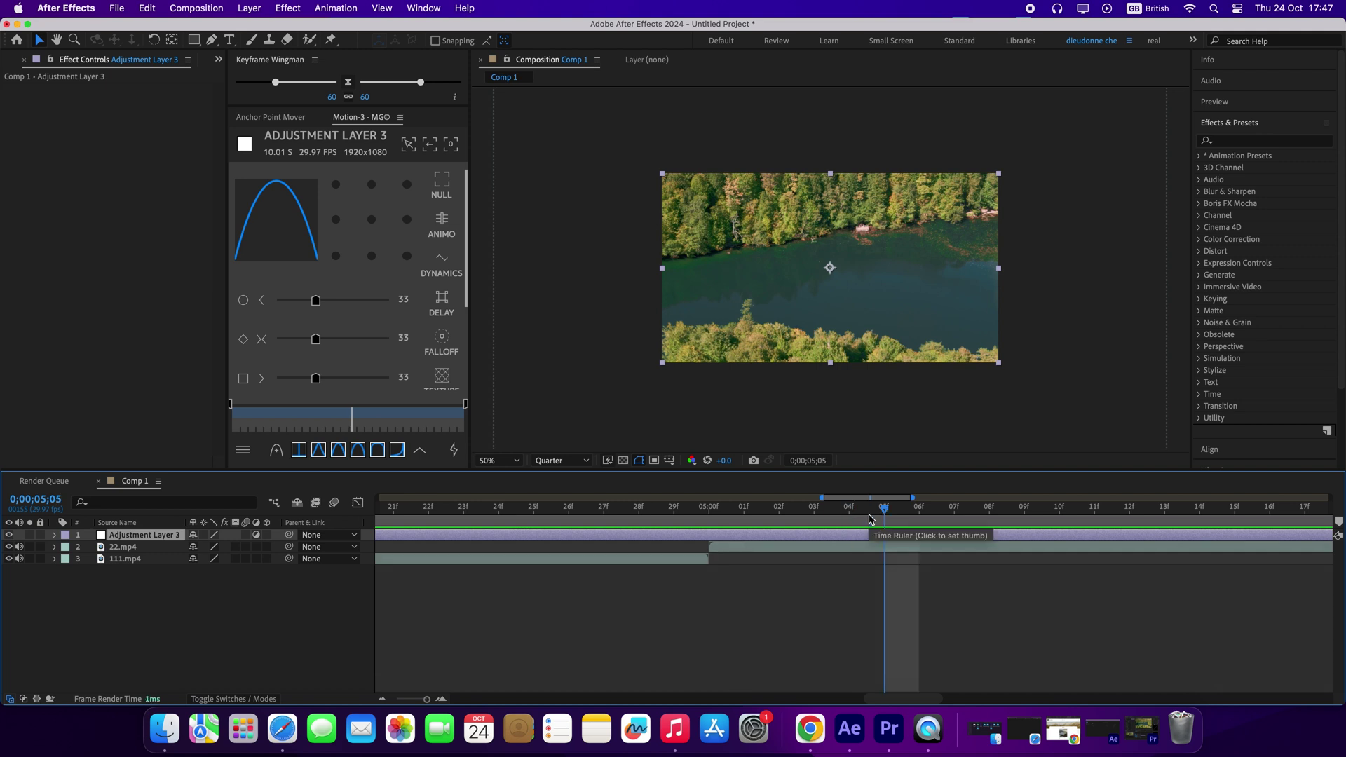
key(super+shift+d)
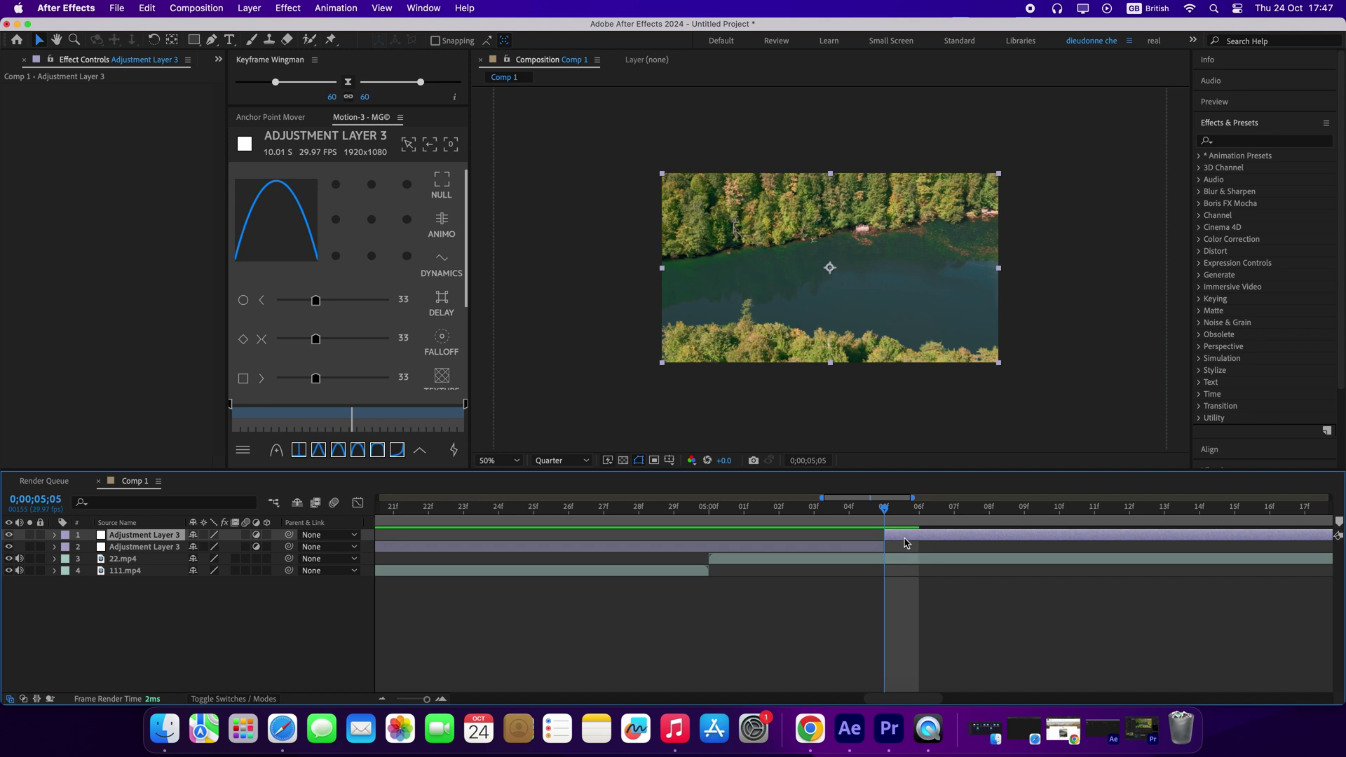
key(Delete)
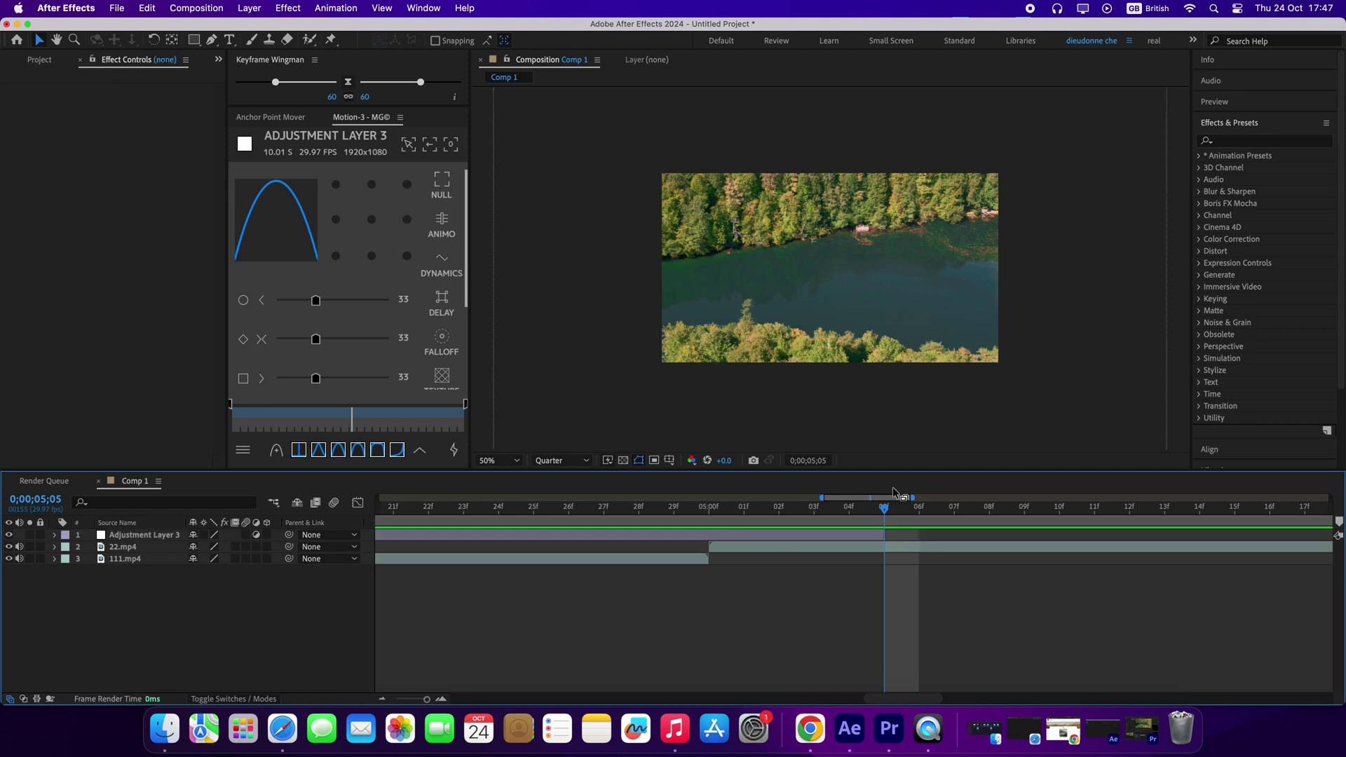
Step: Split the adjustment layer at 04:25f, delete the earlier piece, and return to the cut
drag(885, 509, 554, 516)
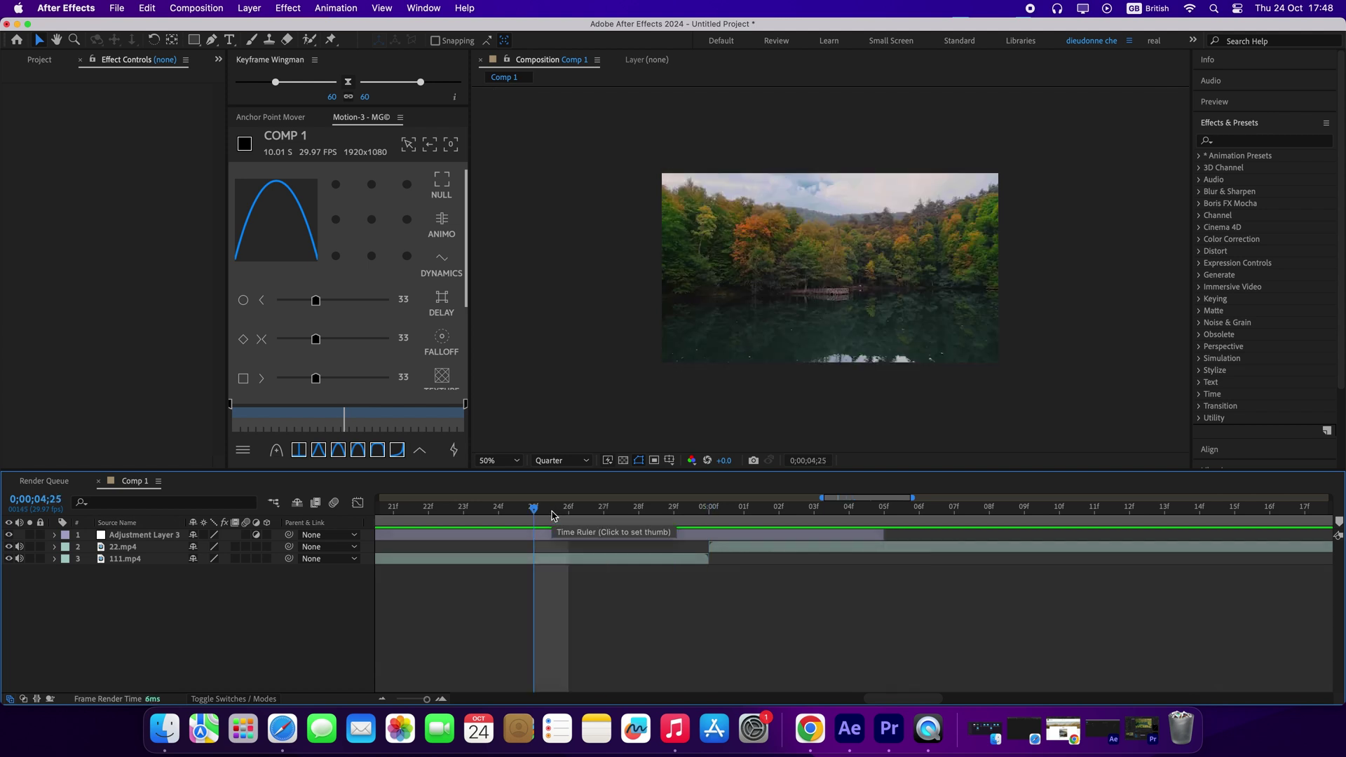
key(super+shift+d)
click(516, 550)
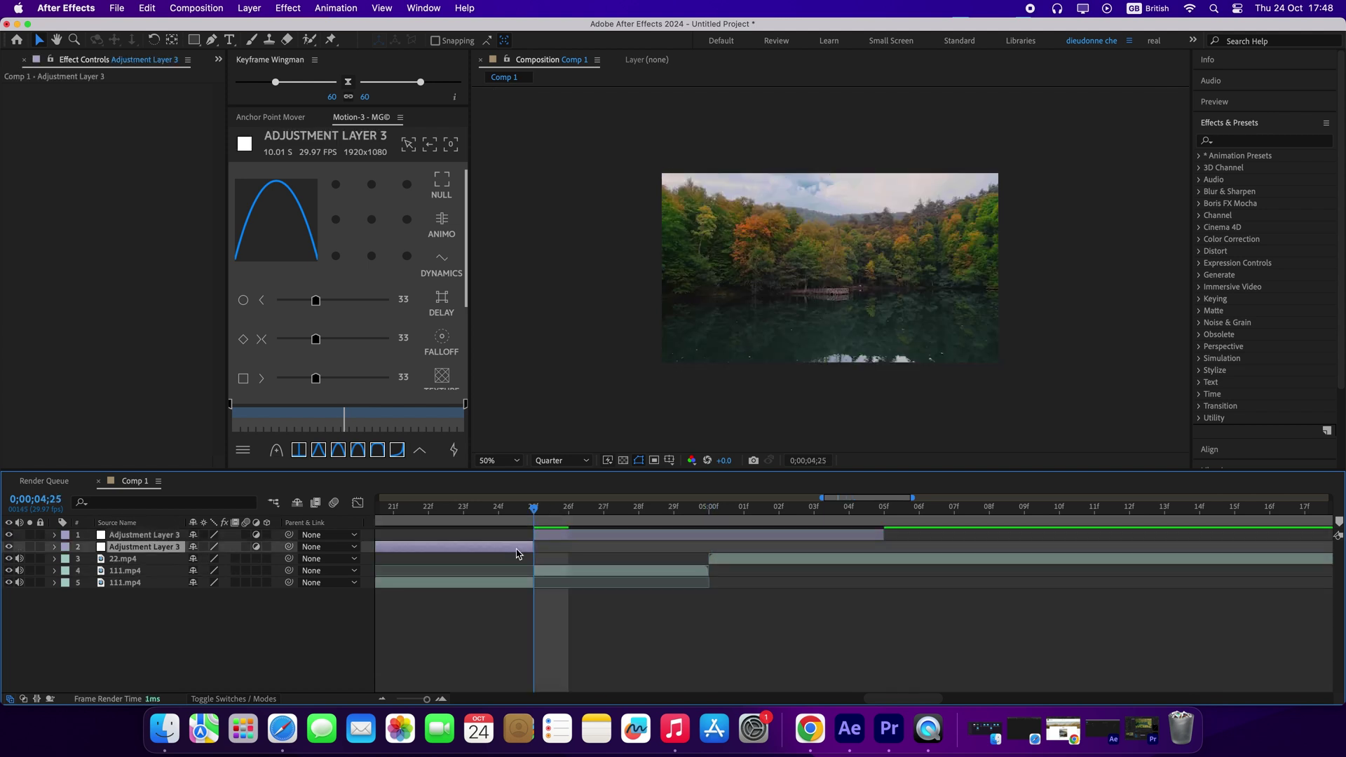
key(Delete)
drag(537, 509, 696, 519)
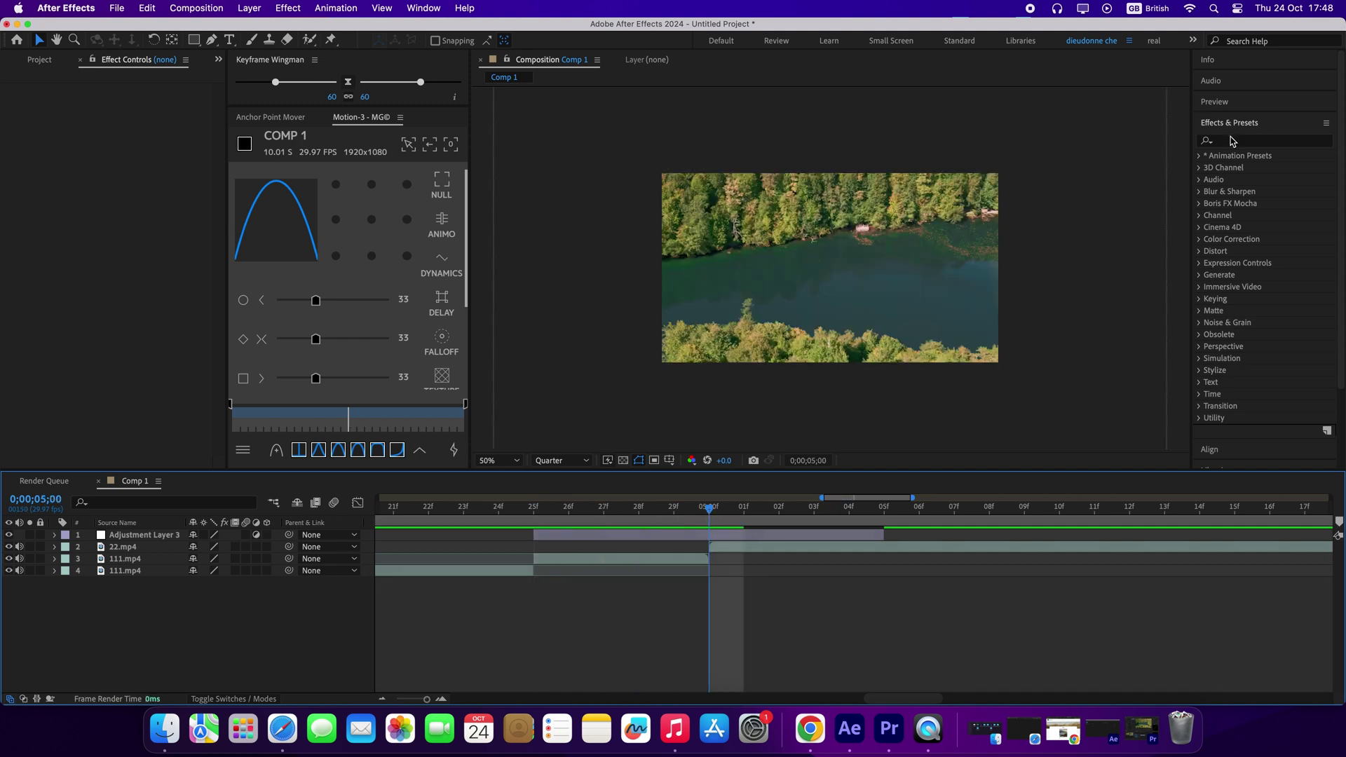
Step: Apply the Transform effect to the adjustment layer
click(1232, 141)
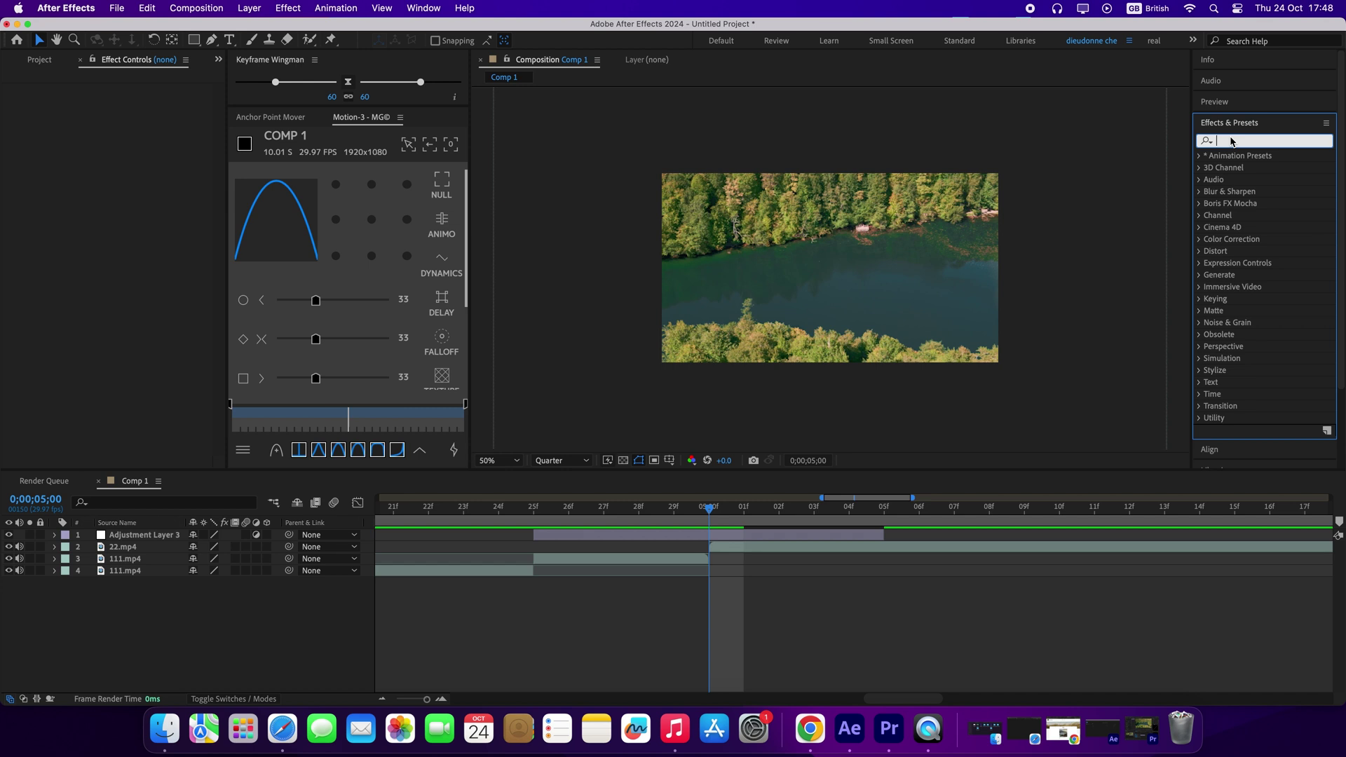
text(tran)
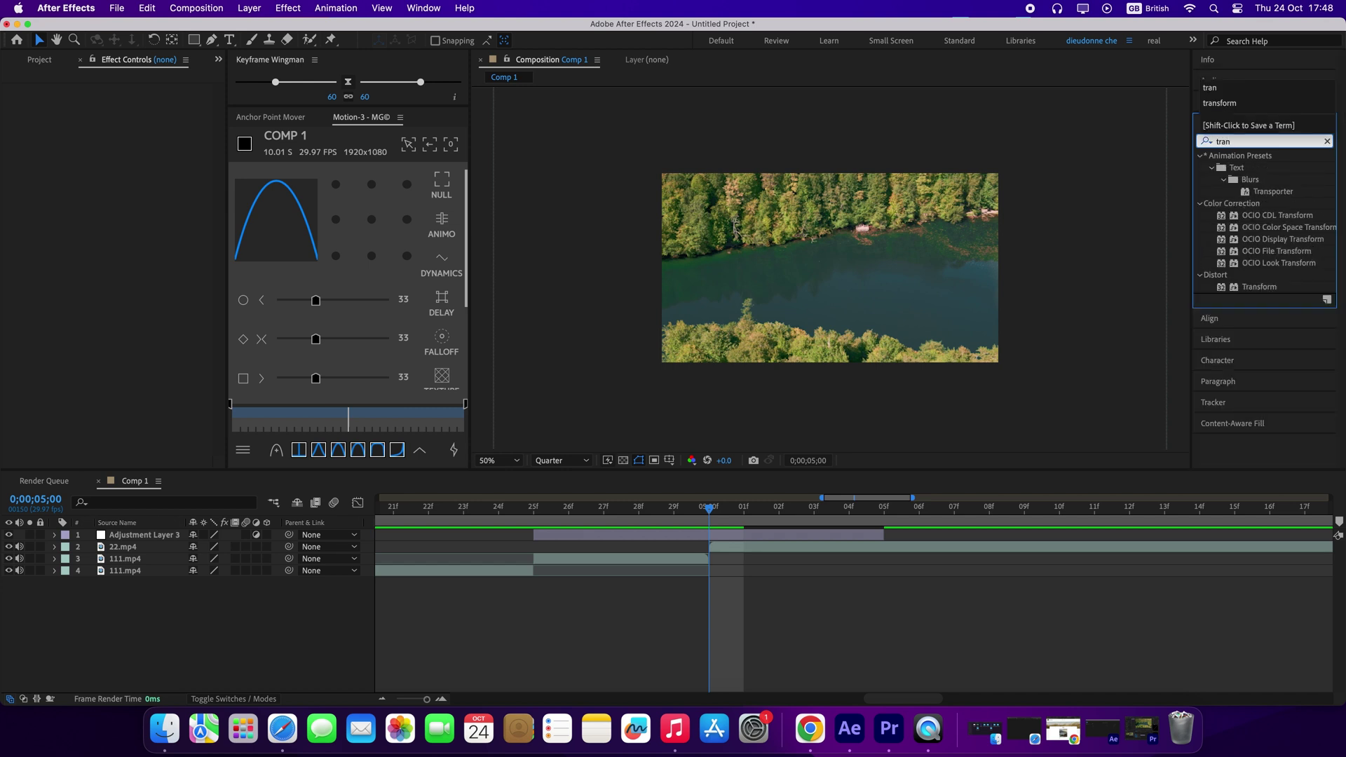
text(s)
drag(1259, 288, 707, 534)
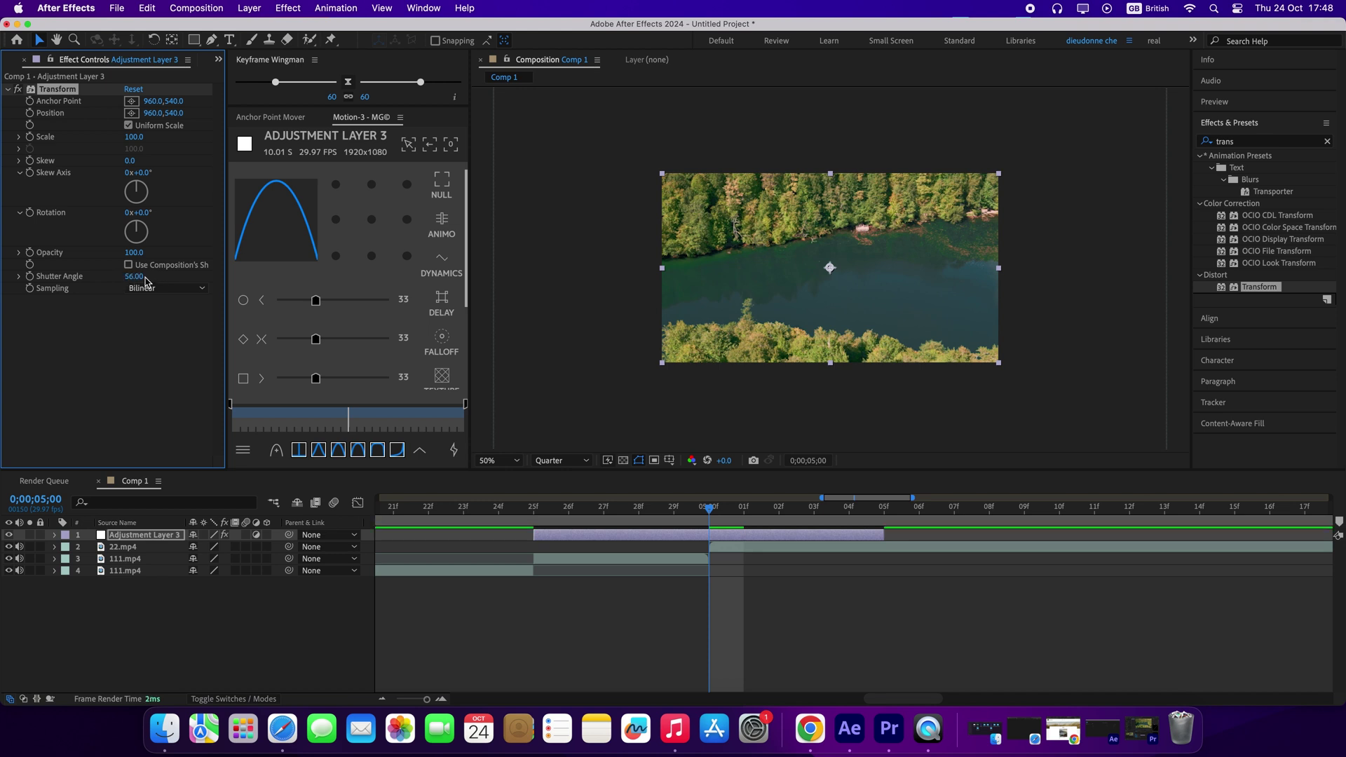
Step: Set Transform's Shutter Angle to 360 and the easing strength to 25
click(136, 276)
text(50)
key(BackSpace)
key(BackSpace)
text(360)
key(Return)
click(338, 449)
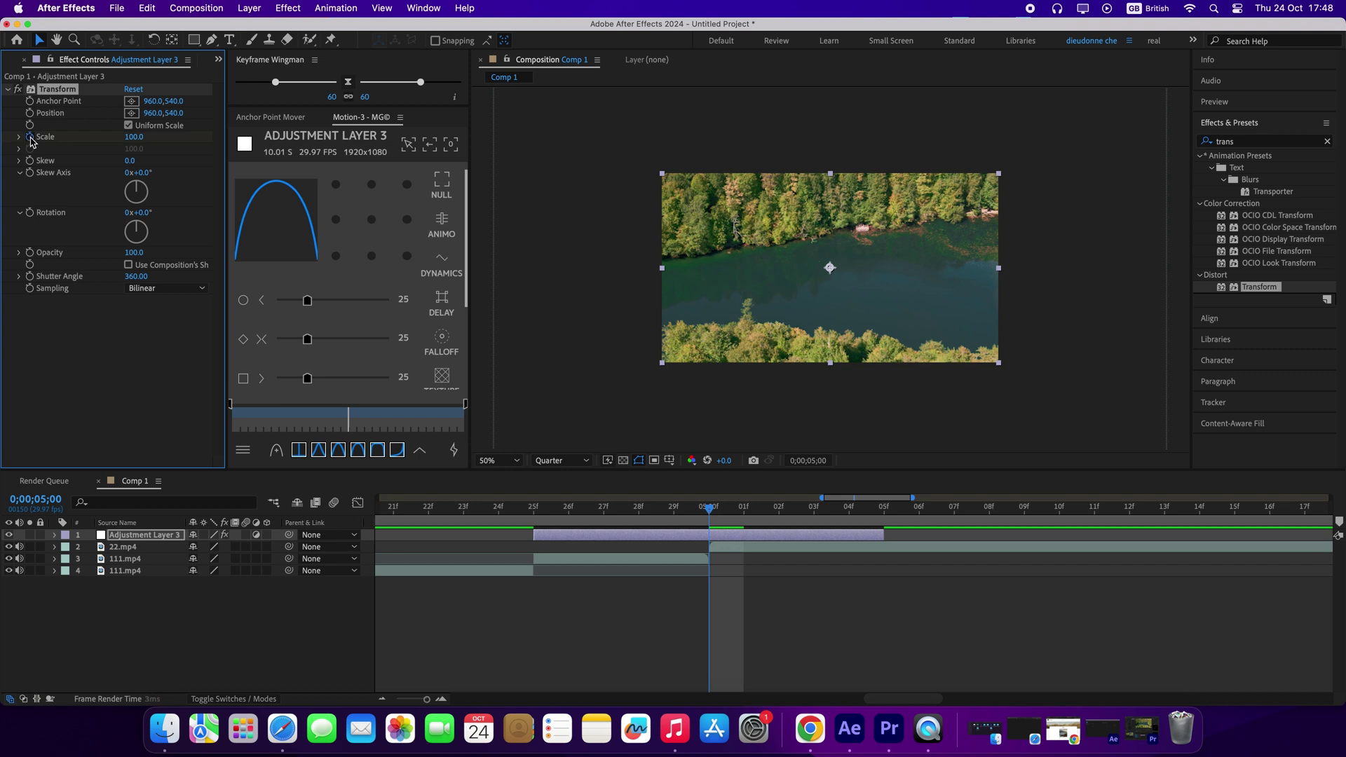
Step: Keyframe the Transform Scale at 300 at the cut
click(30, 138)
key(u)
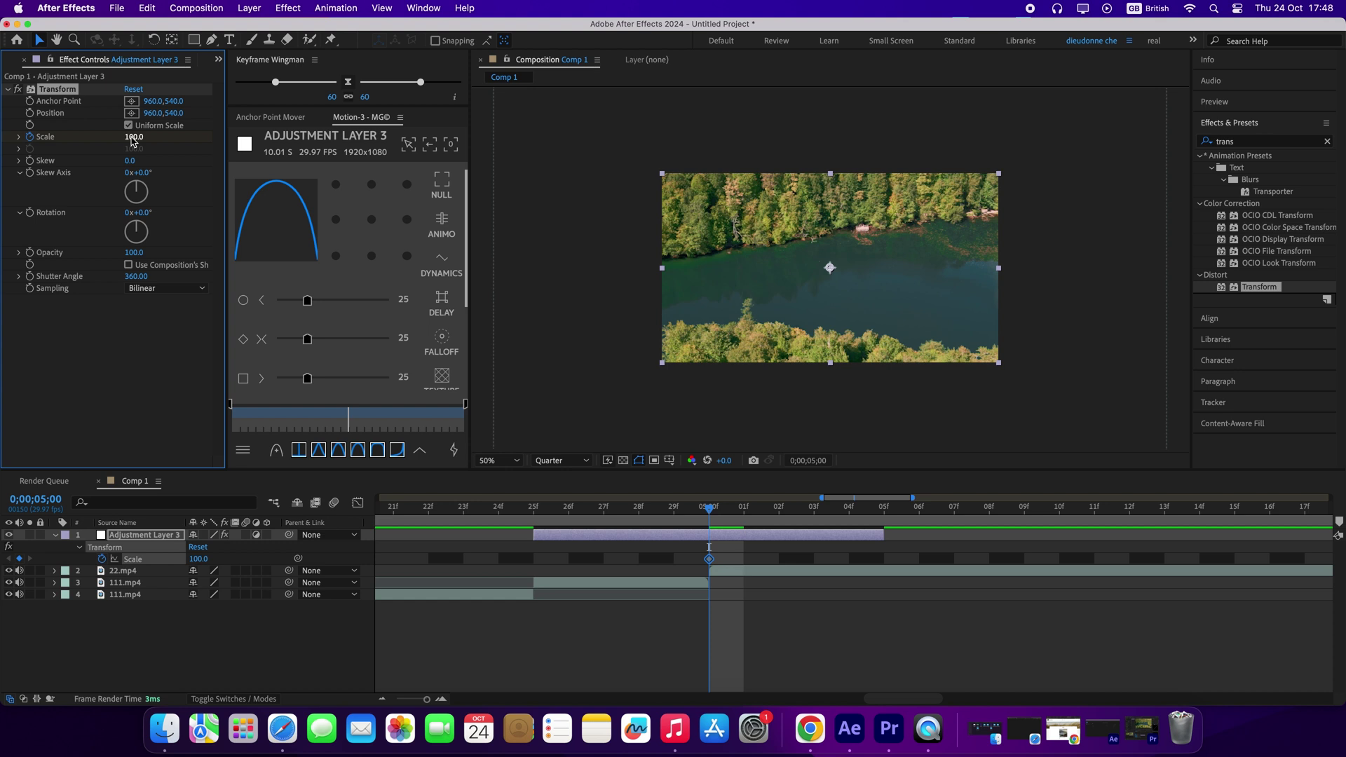
click(133, 137)
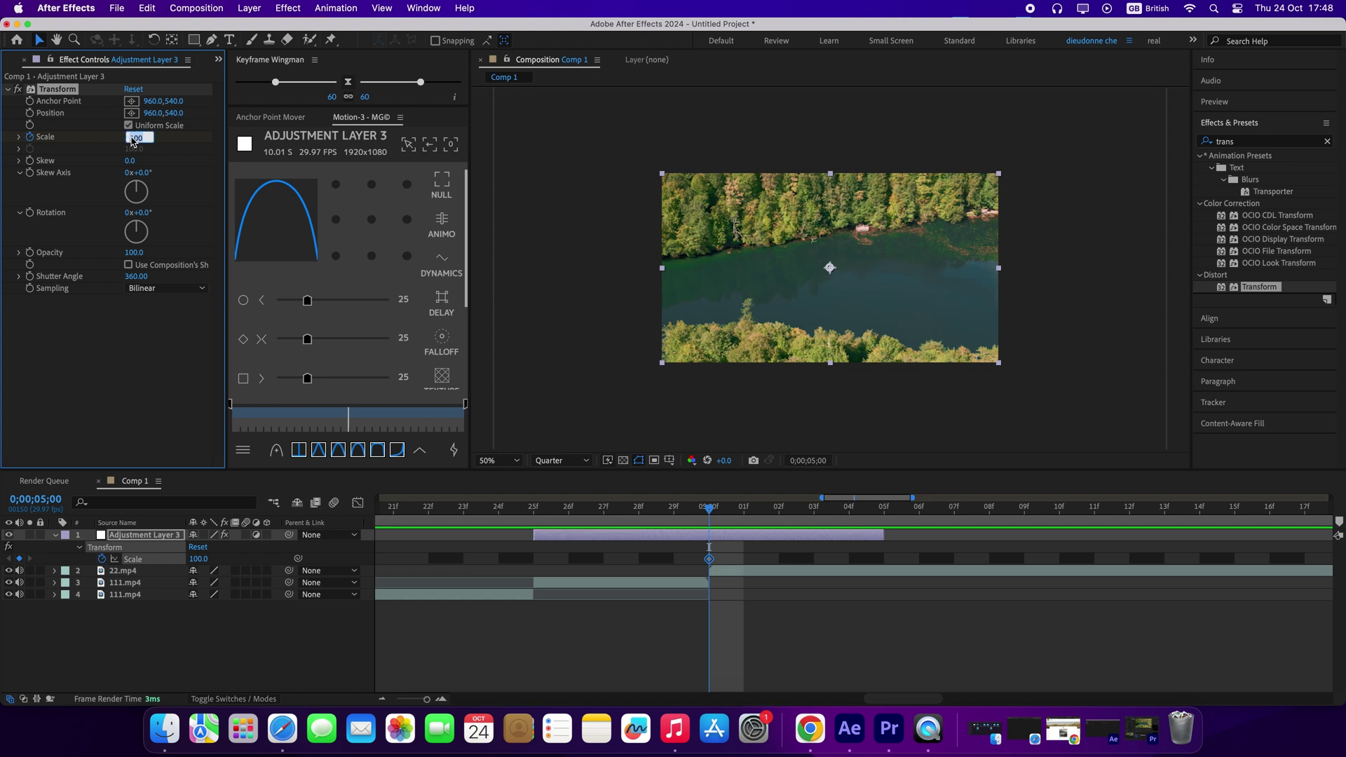
text(300)
key(Return)
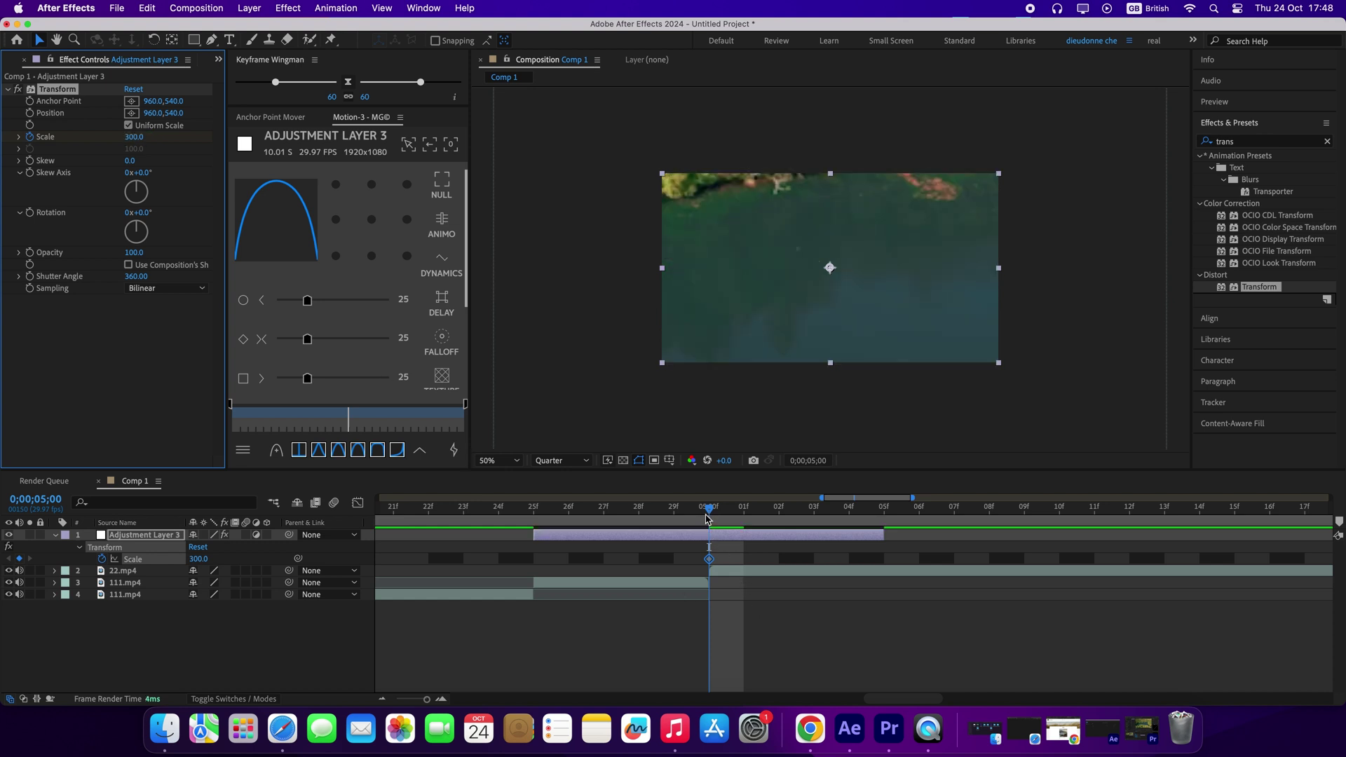
Step: Add a Scale keyframe of 100 at 04:25f
drag(708, 512, 569, 512)
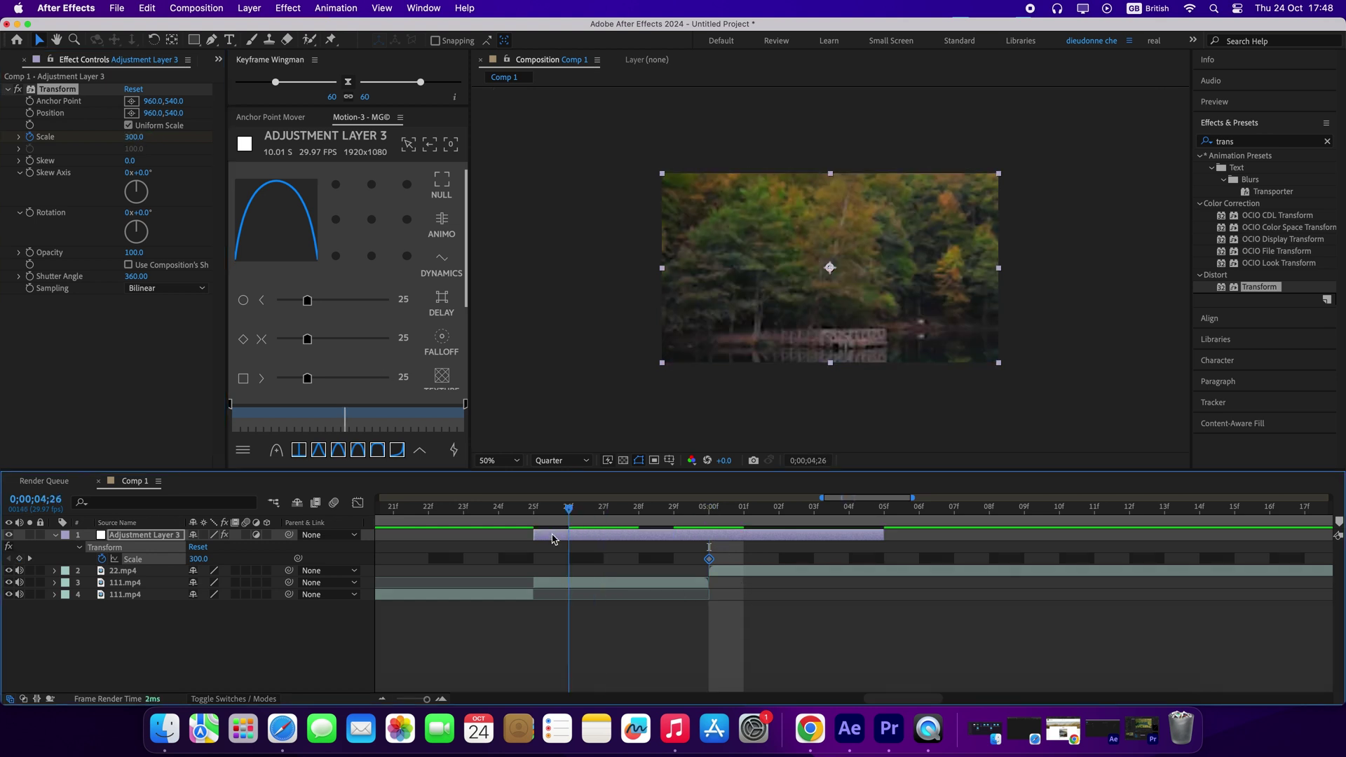
key(Page_Up)
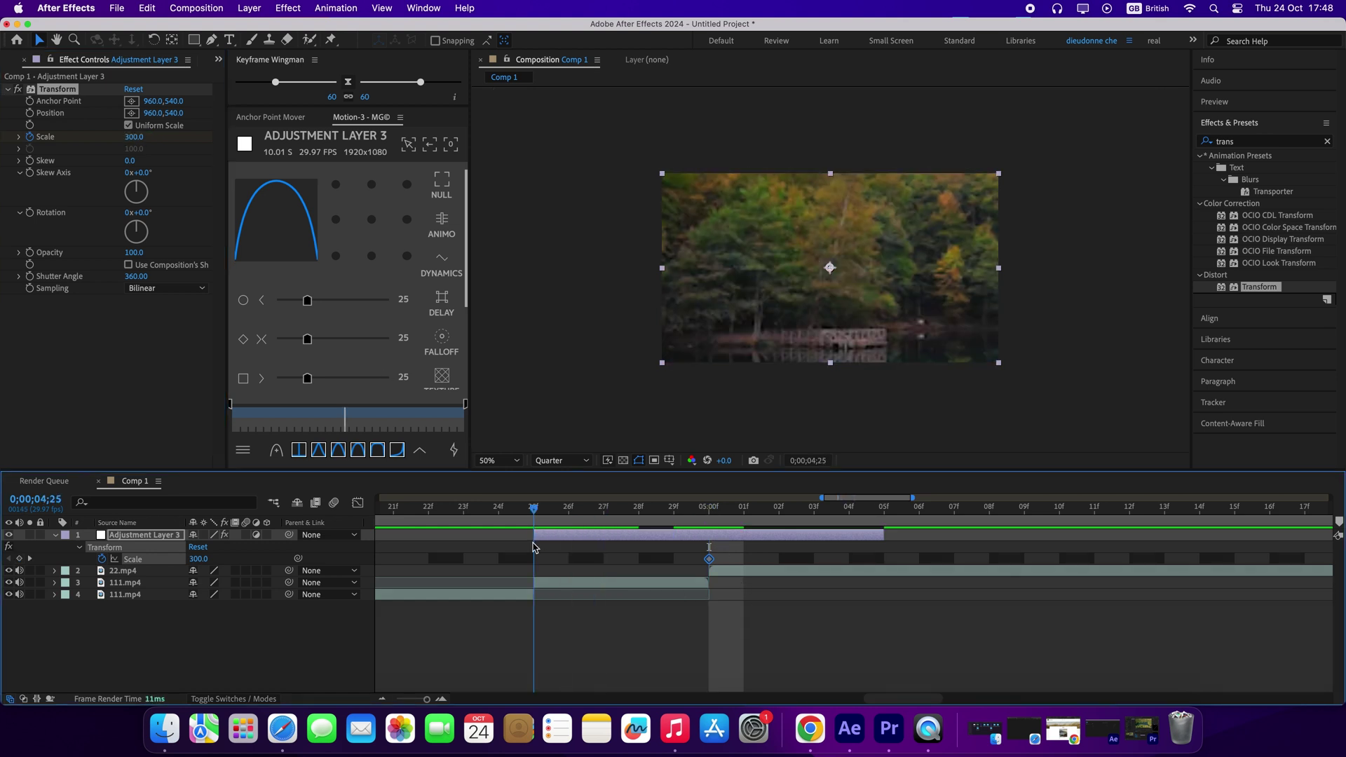
click(19, 559)
click(133, 137)
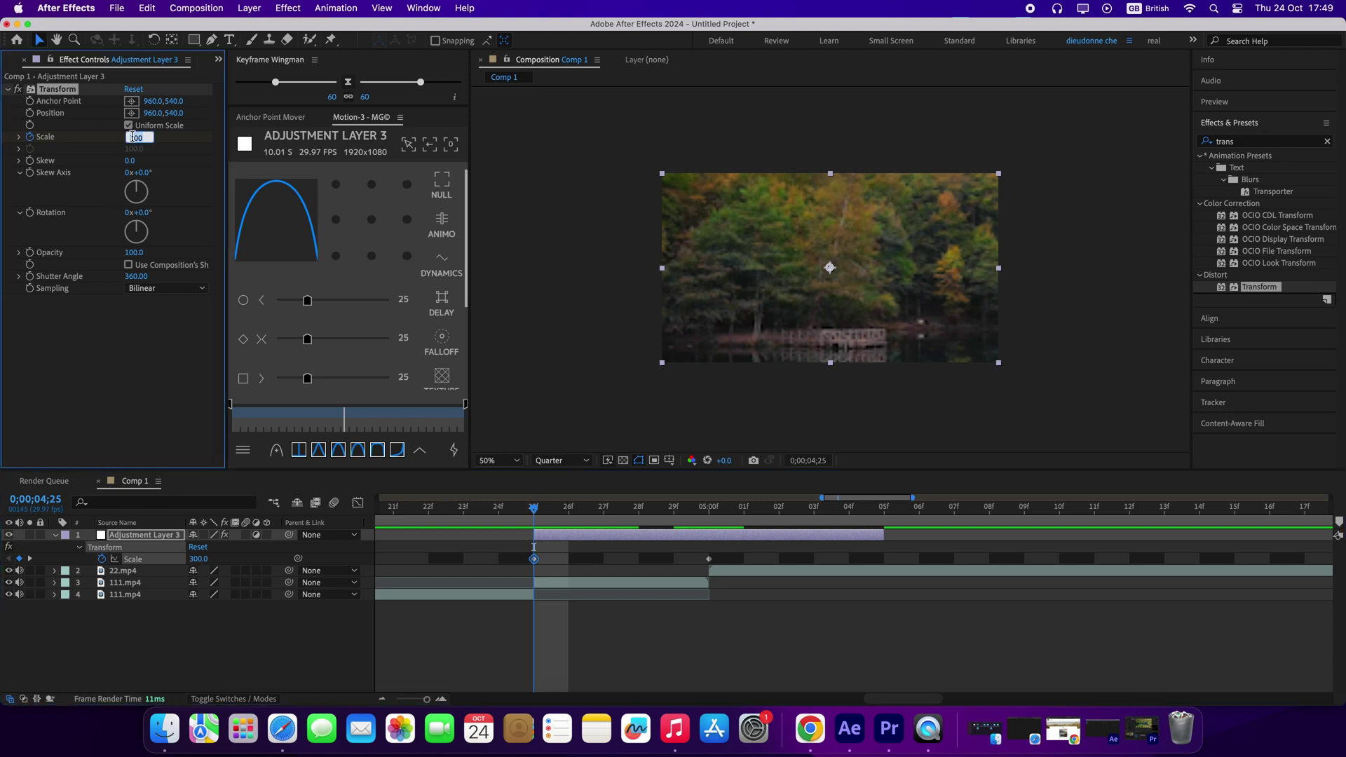
text(100)
key(Return)
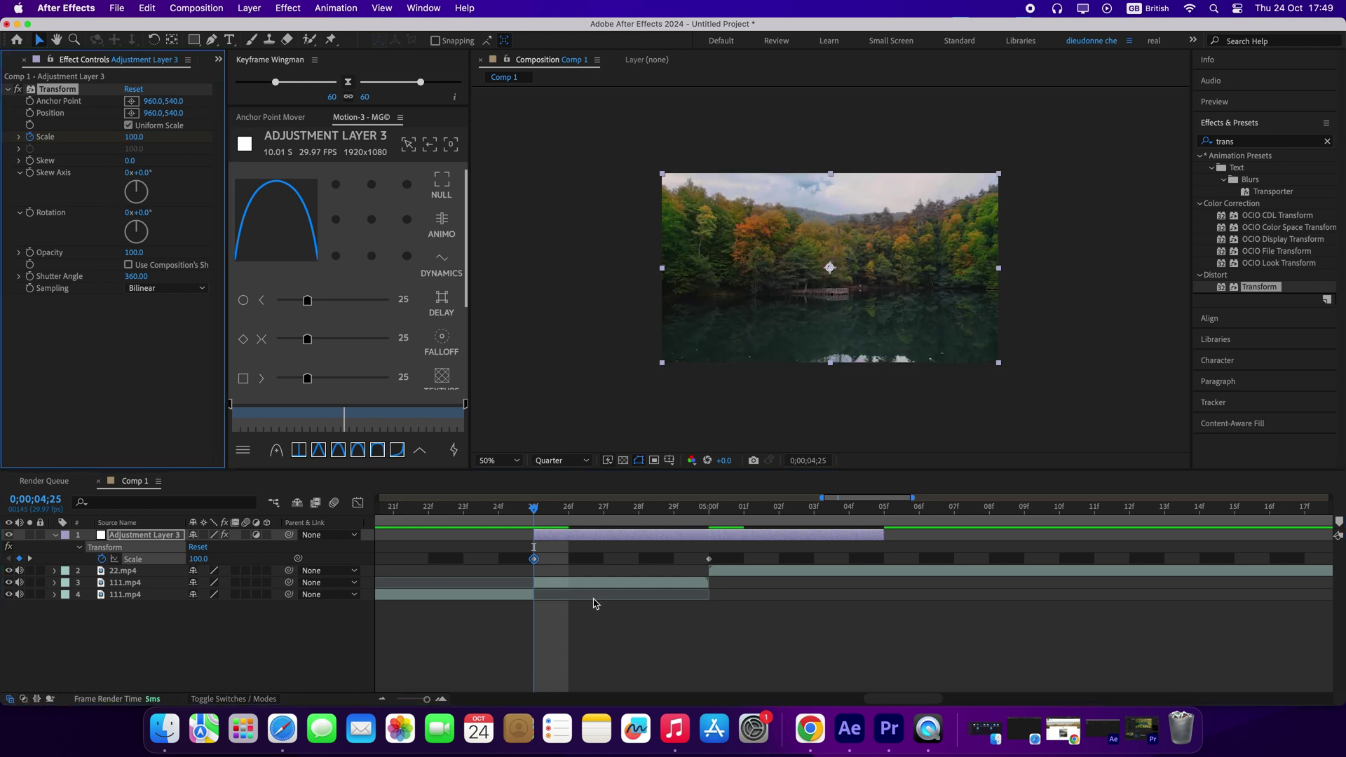
Step: Set Scale back to 100 at 05:05f and Easy Ease all three keyframes
drag(533, 513, 871, 530)
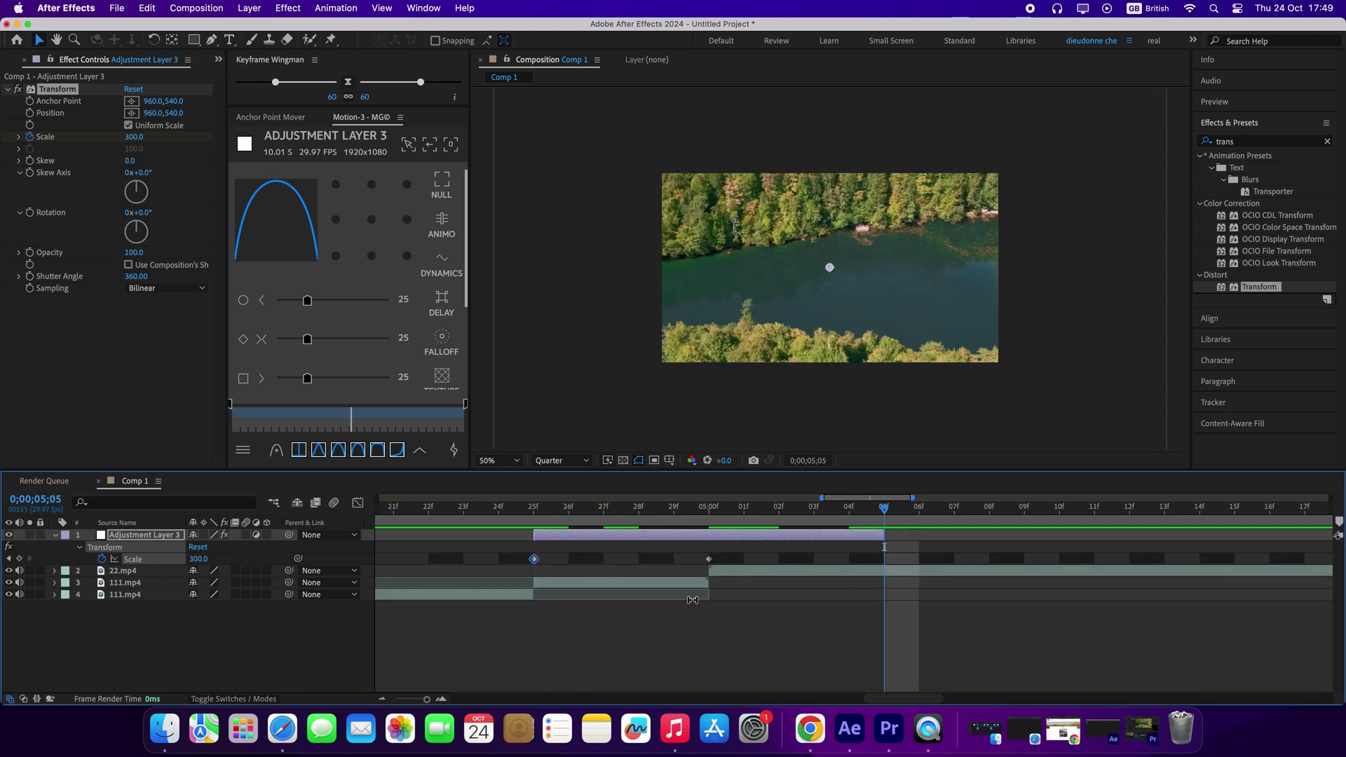
click(133, 137)
text(100)
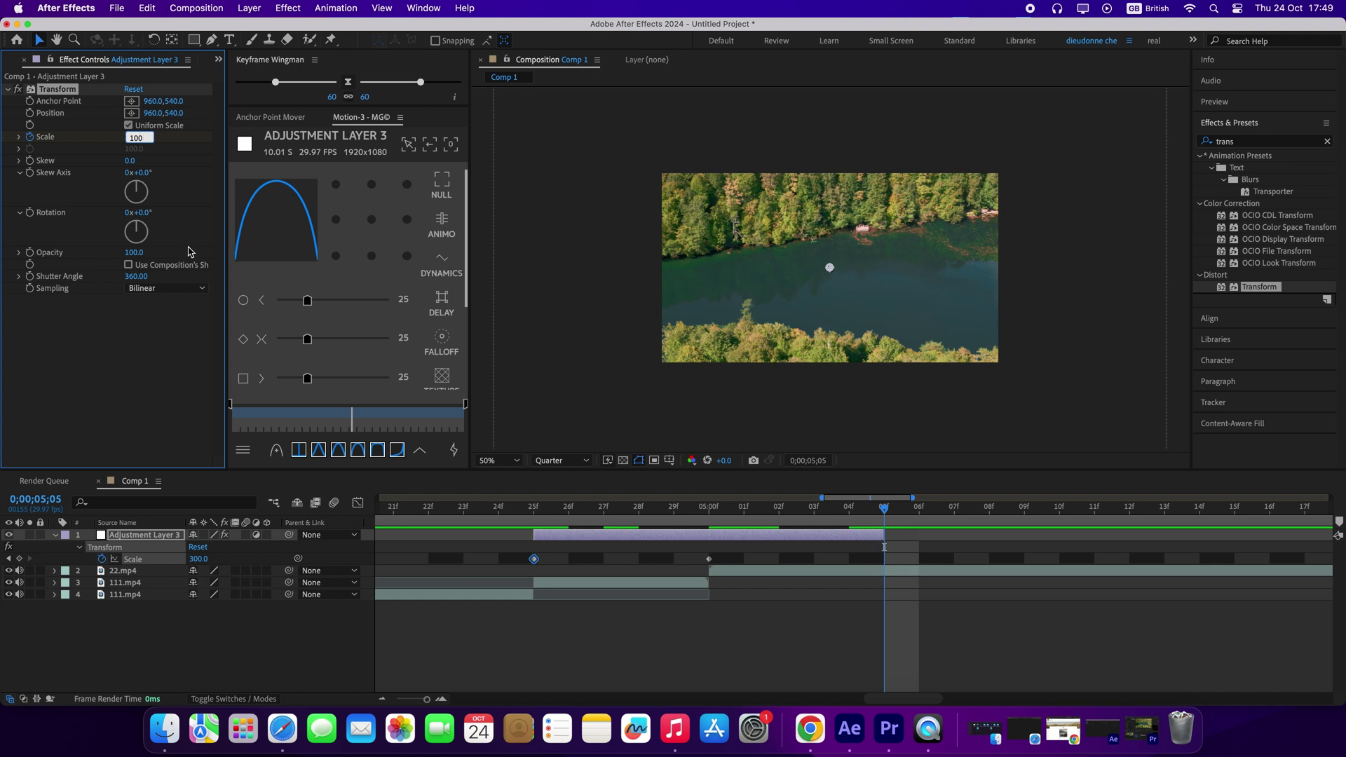
key(Return)
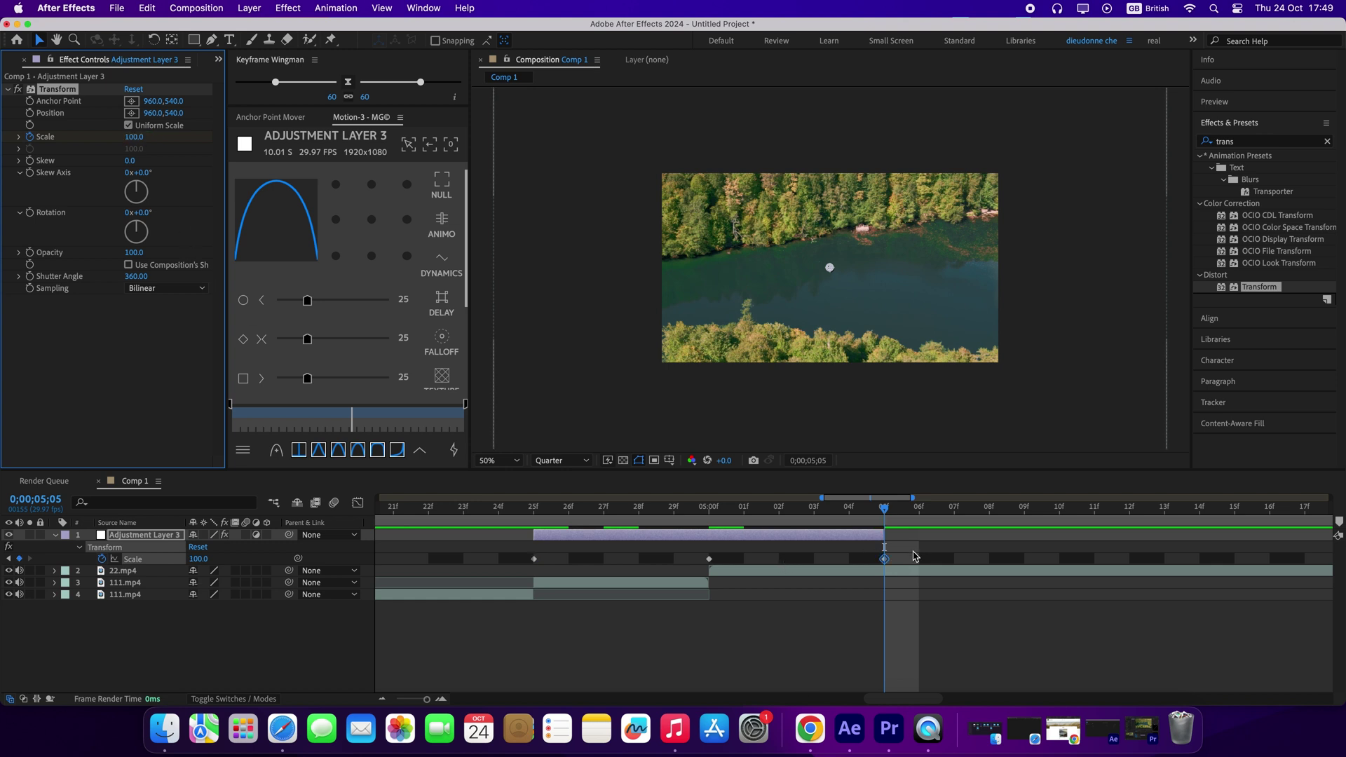
drag(911, 553, 521, 565)
key(F9)
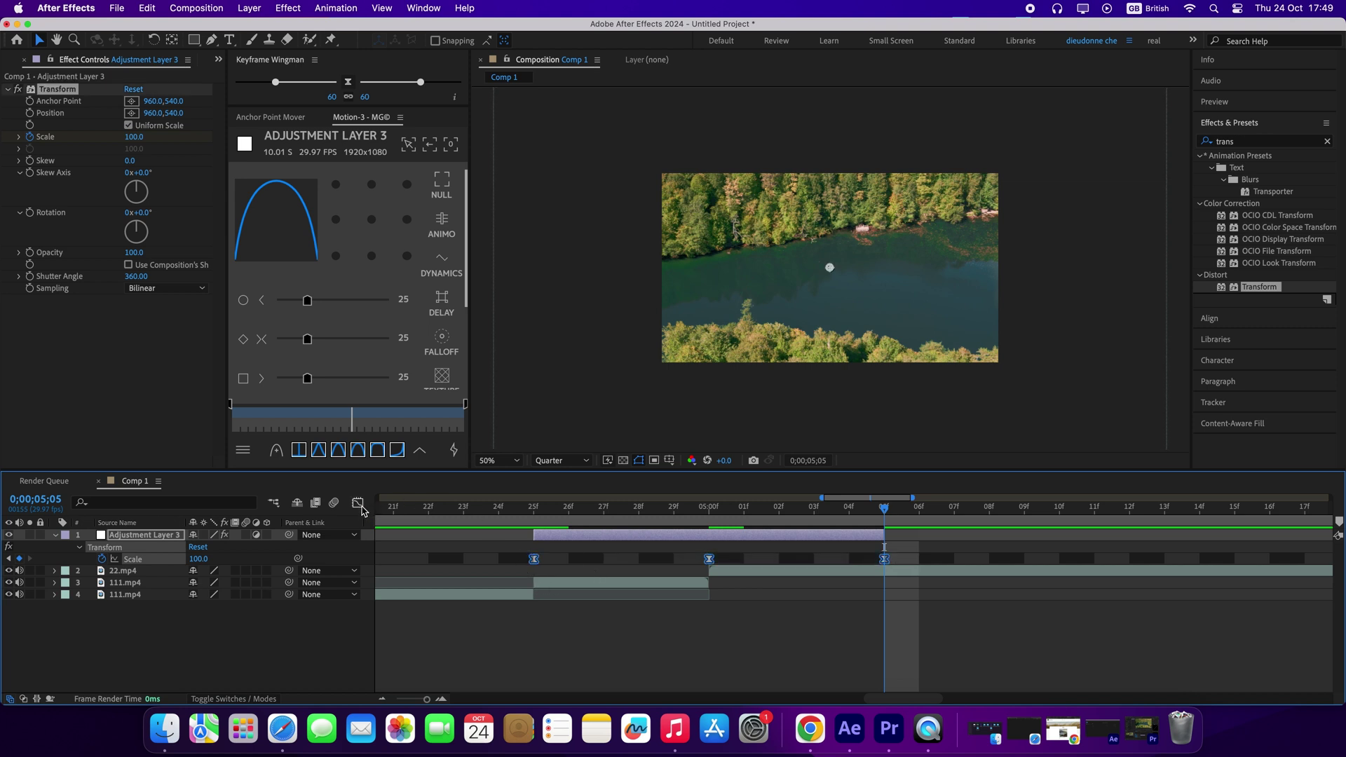
Step: In the Graph Editor, stretch the first and last Scale keyframe handles toward the 300 peak
click(358, 504)
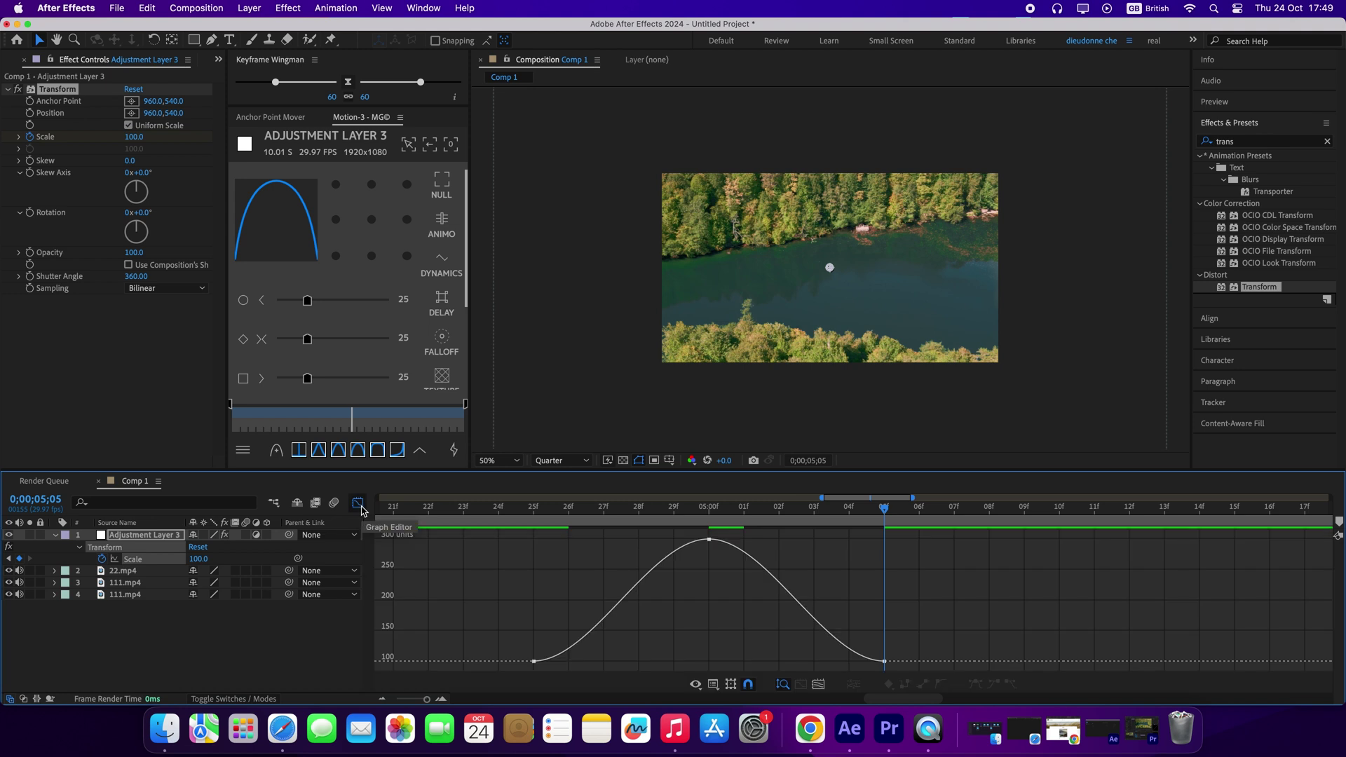
click(711, 512)
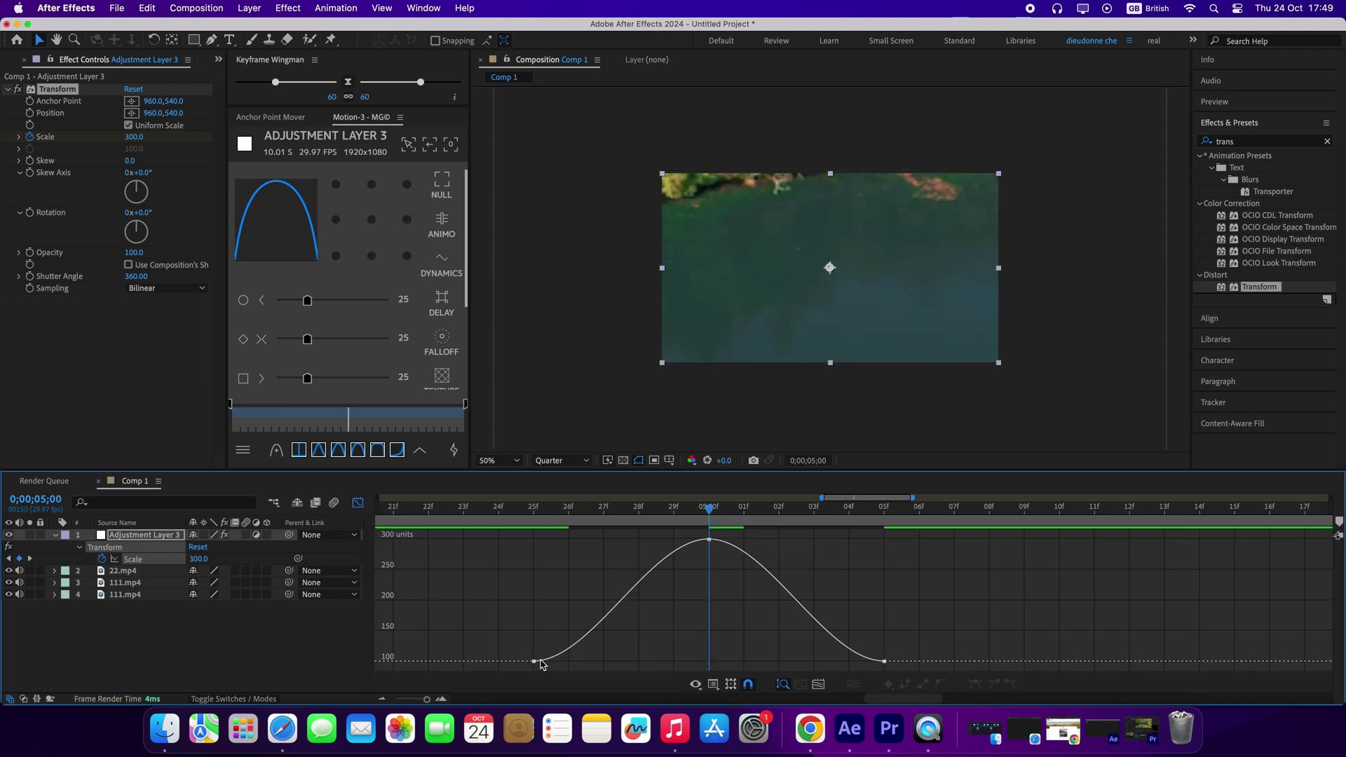
drag(517, 637, 708, 660)
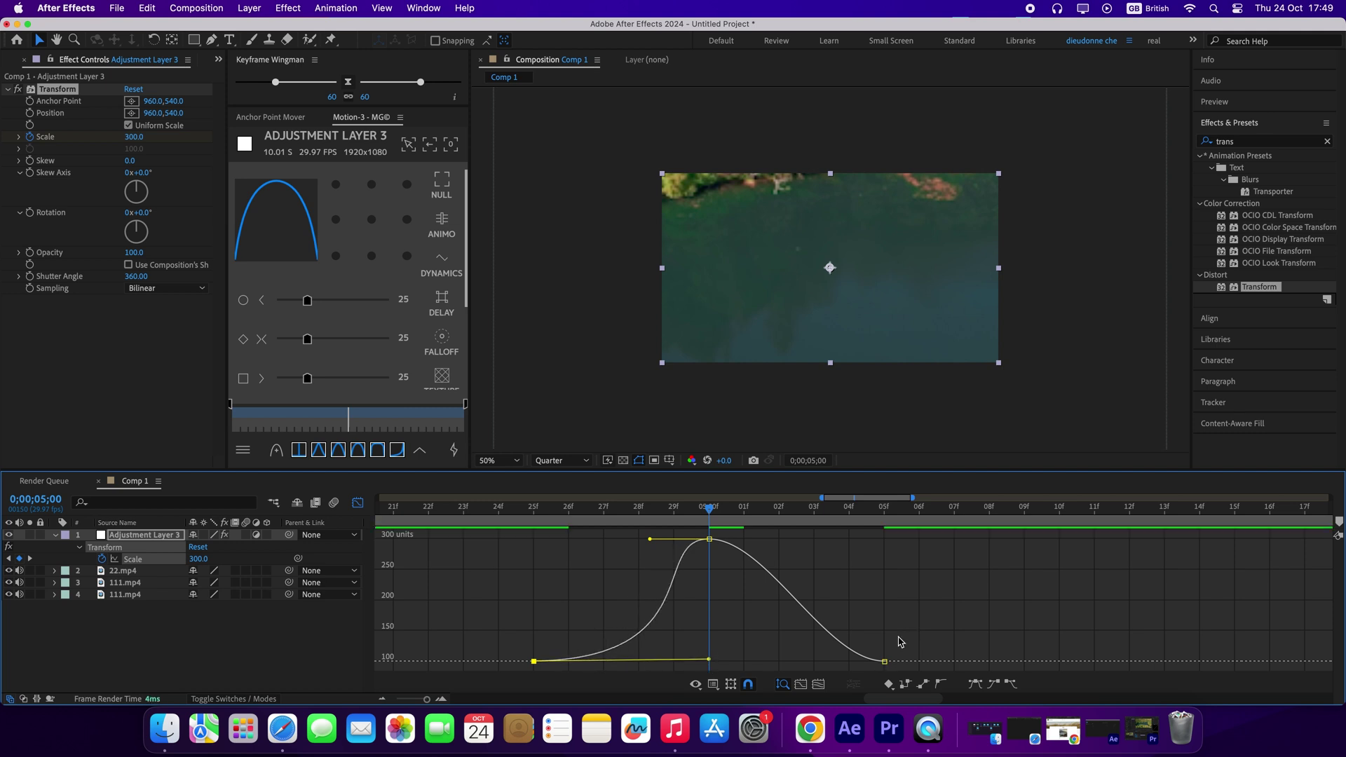
drag(907, 624, 709, 669)
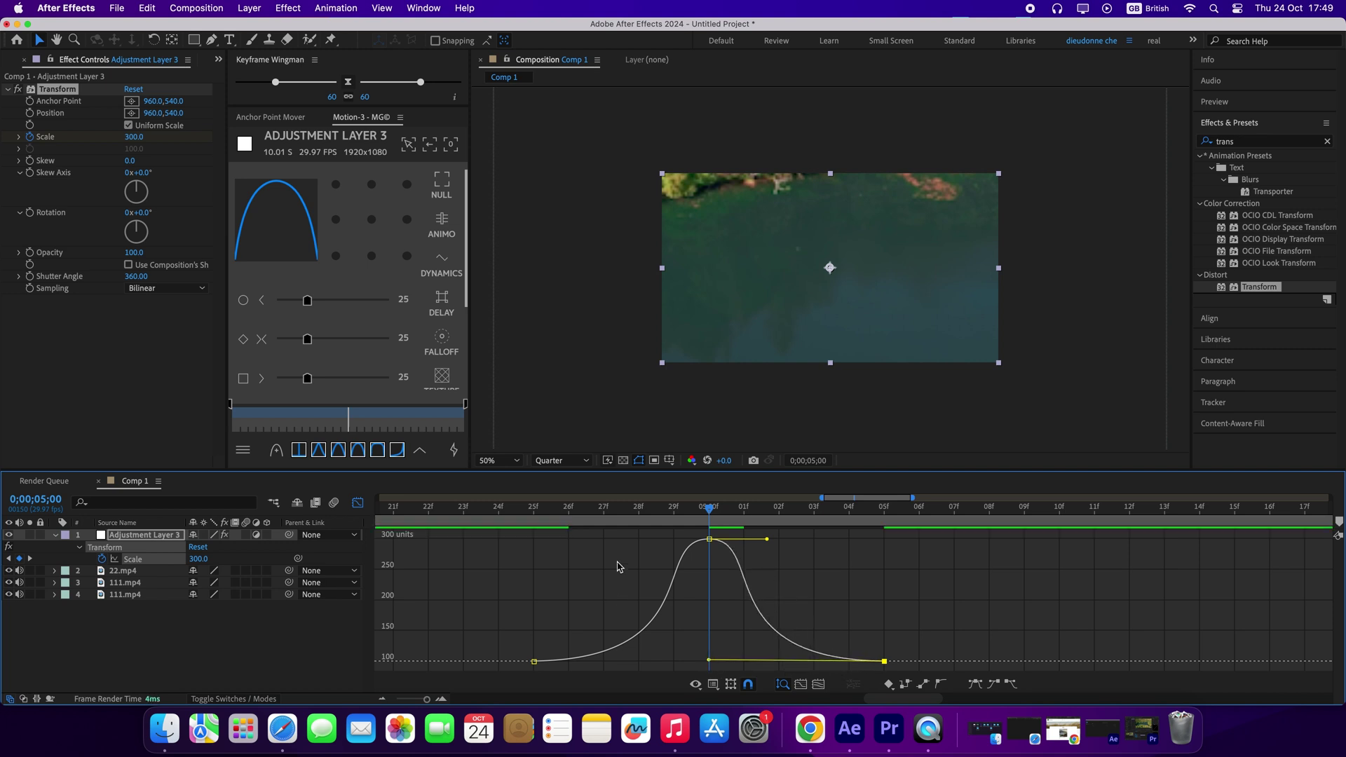
click(356, 504)
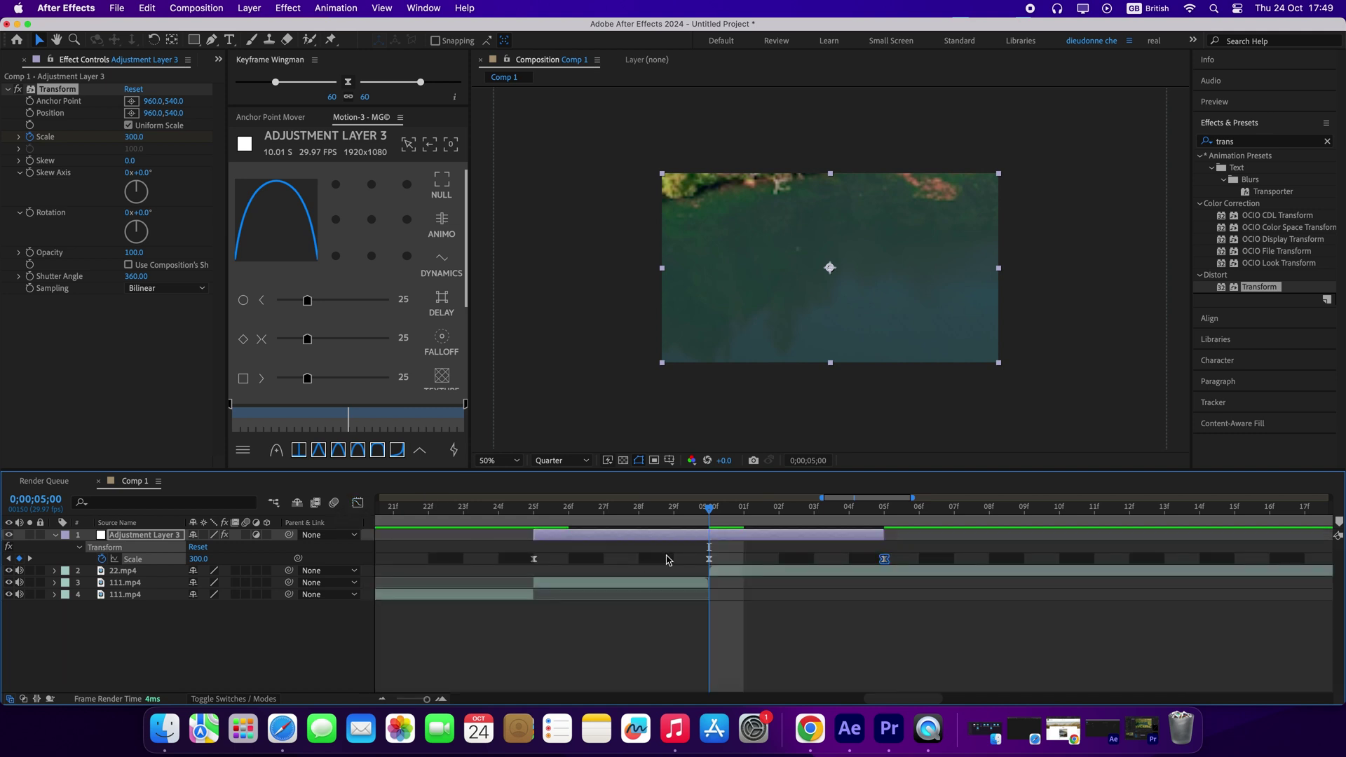
Step: Apply Directional Blur to the adjustment layer with Direction set to 90°
click(1326, 141)
click(1286, 138)
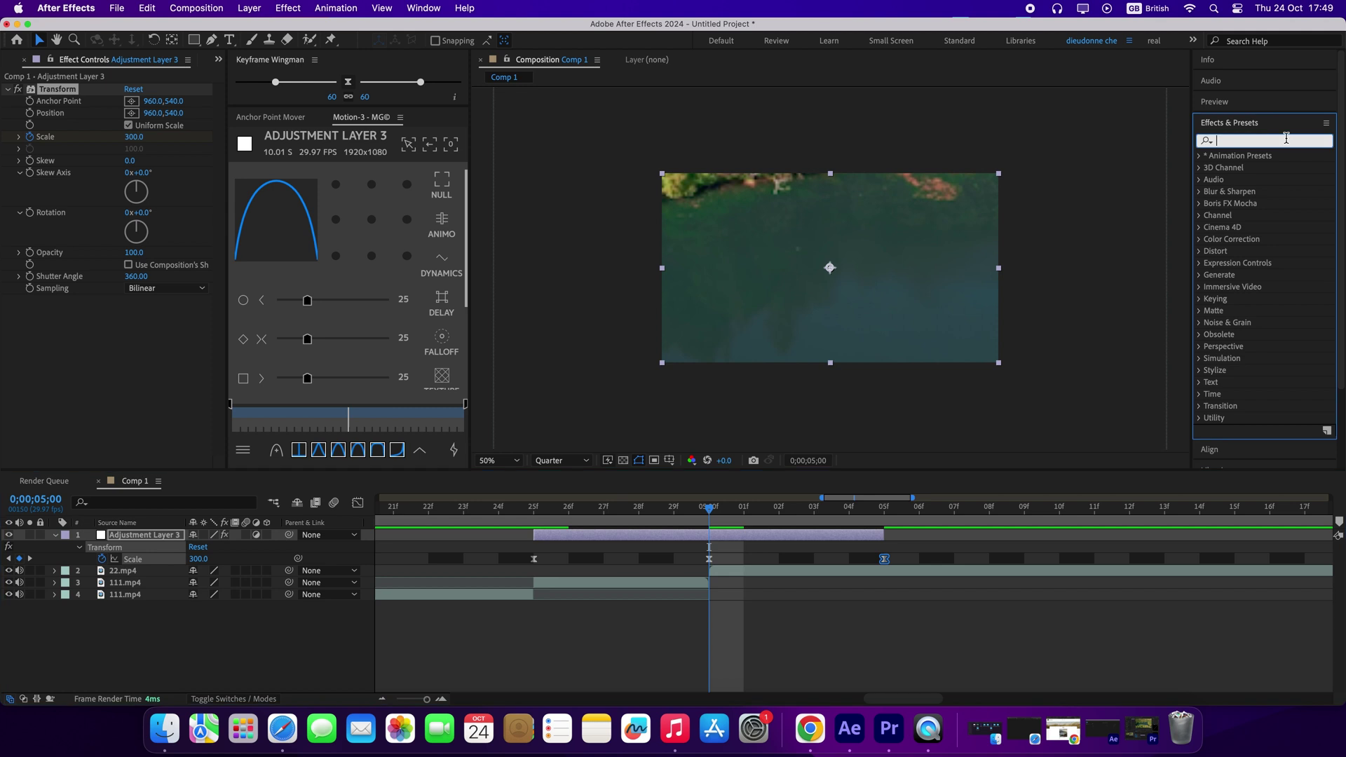
text(dire)
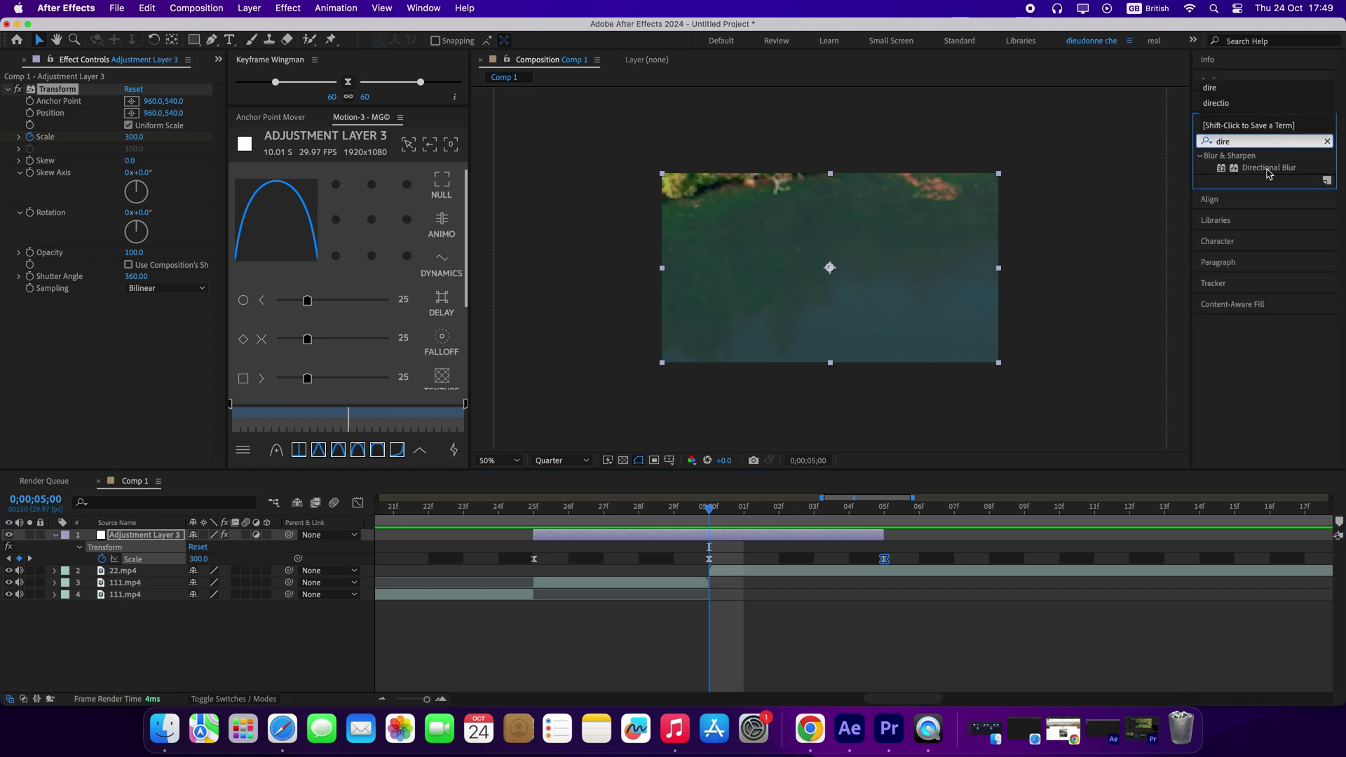
drag(1267, 174, 768, 538)
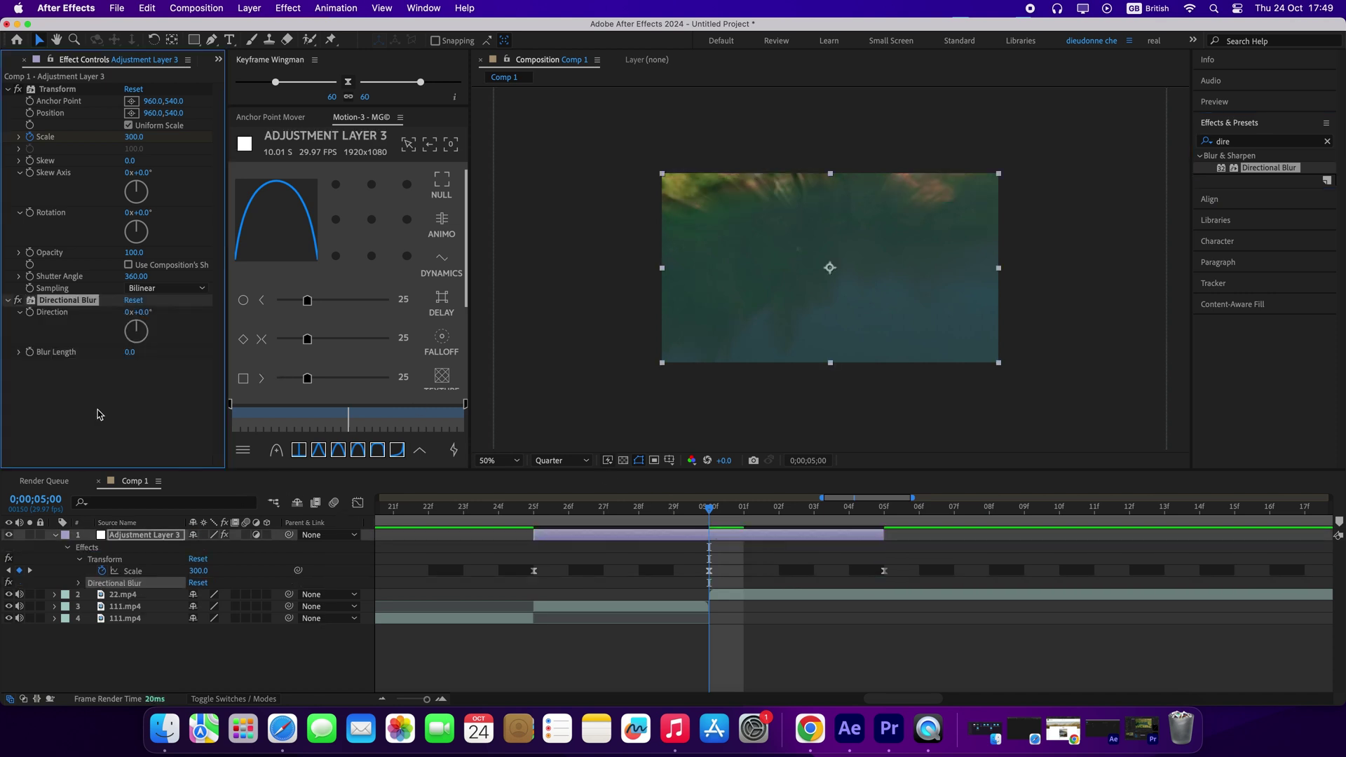
click(137, 313)
key(Return)
Step: Keyframe Blur Length at 100 at the peak and 0 at the transition start
click(29, 353)
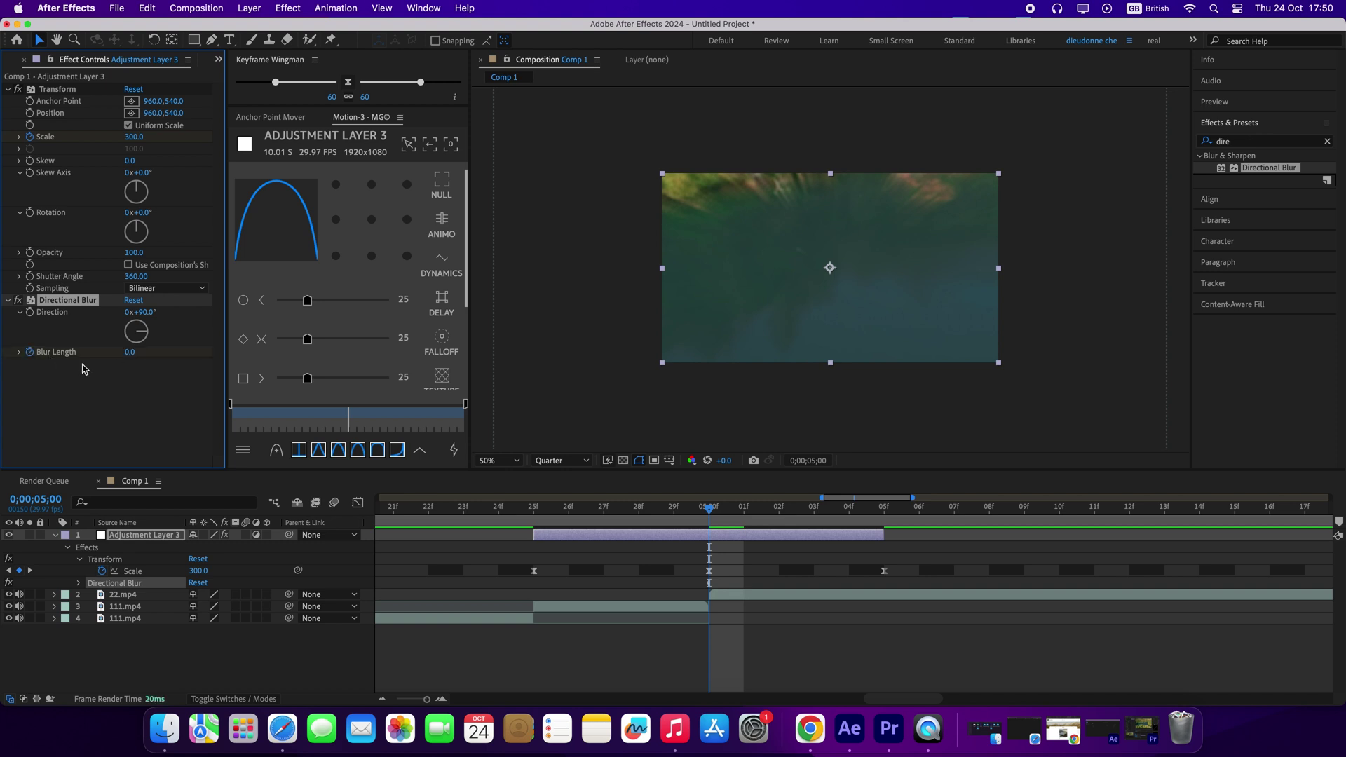
click(131, 353)
key(Return)
drag(709, 510, 546, 560)
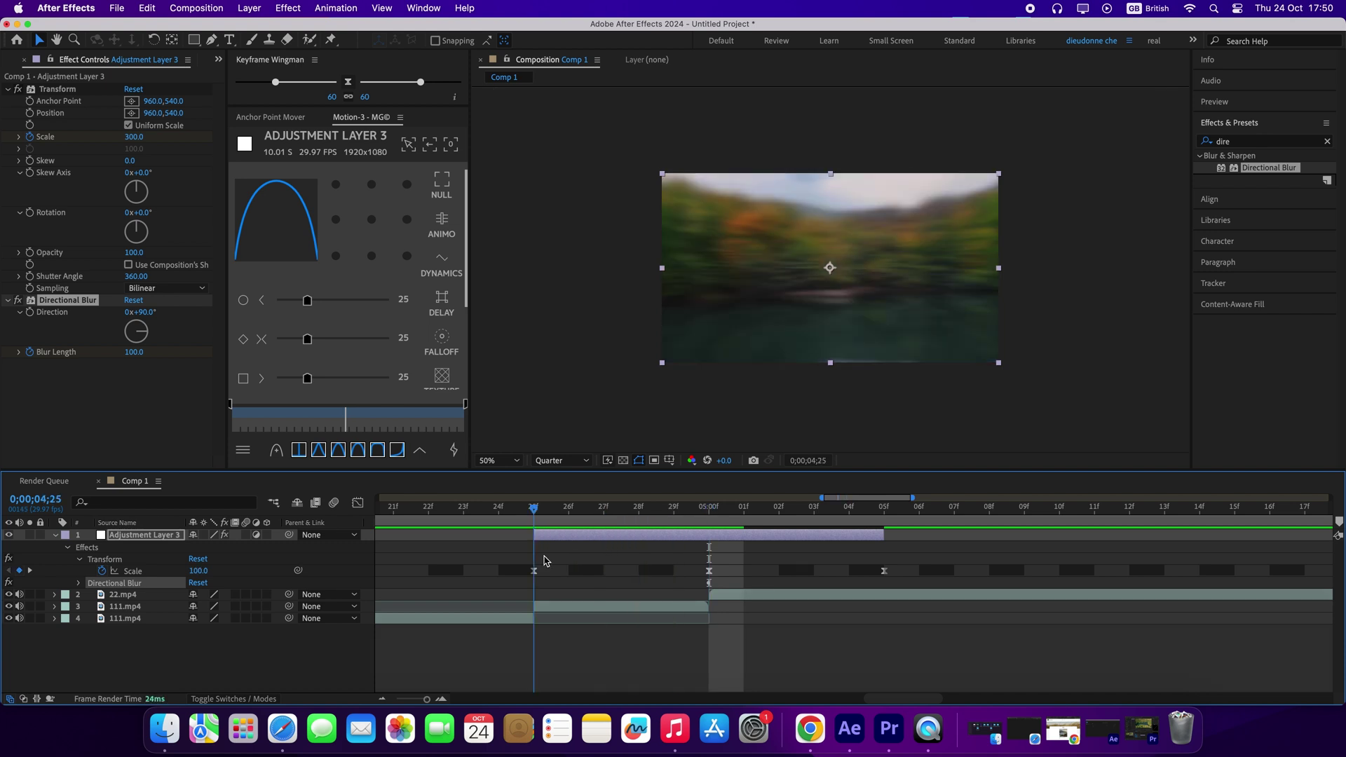
click(134, 352)
text(0)
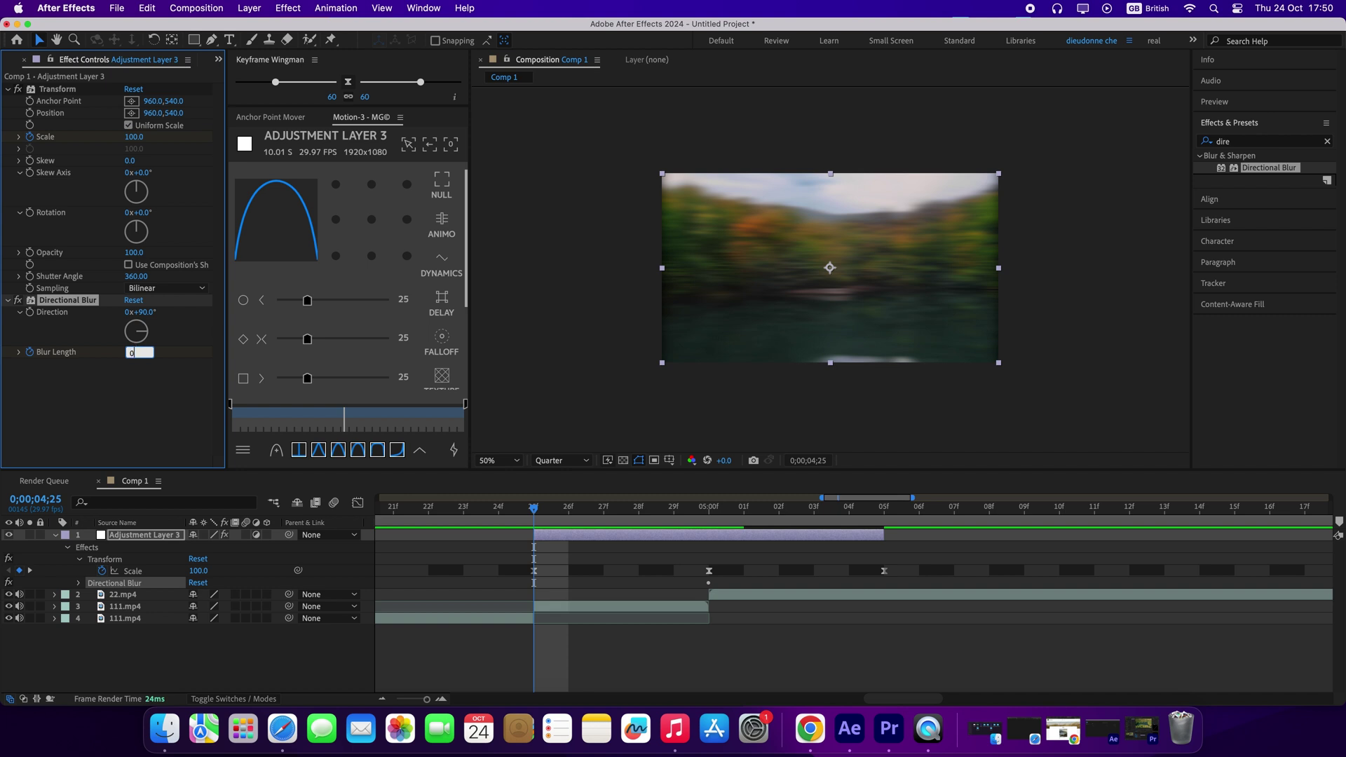
key(Return)
Step: Set Blur Length to 0 at the transition's final keyframe
drag(534, 508, 813, 507)
key(Page_Down)
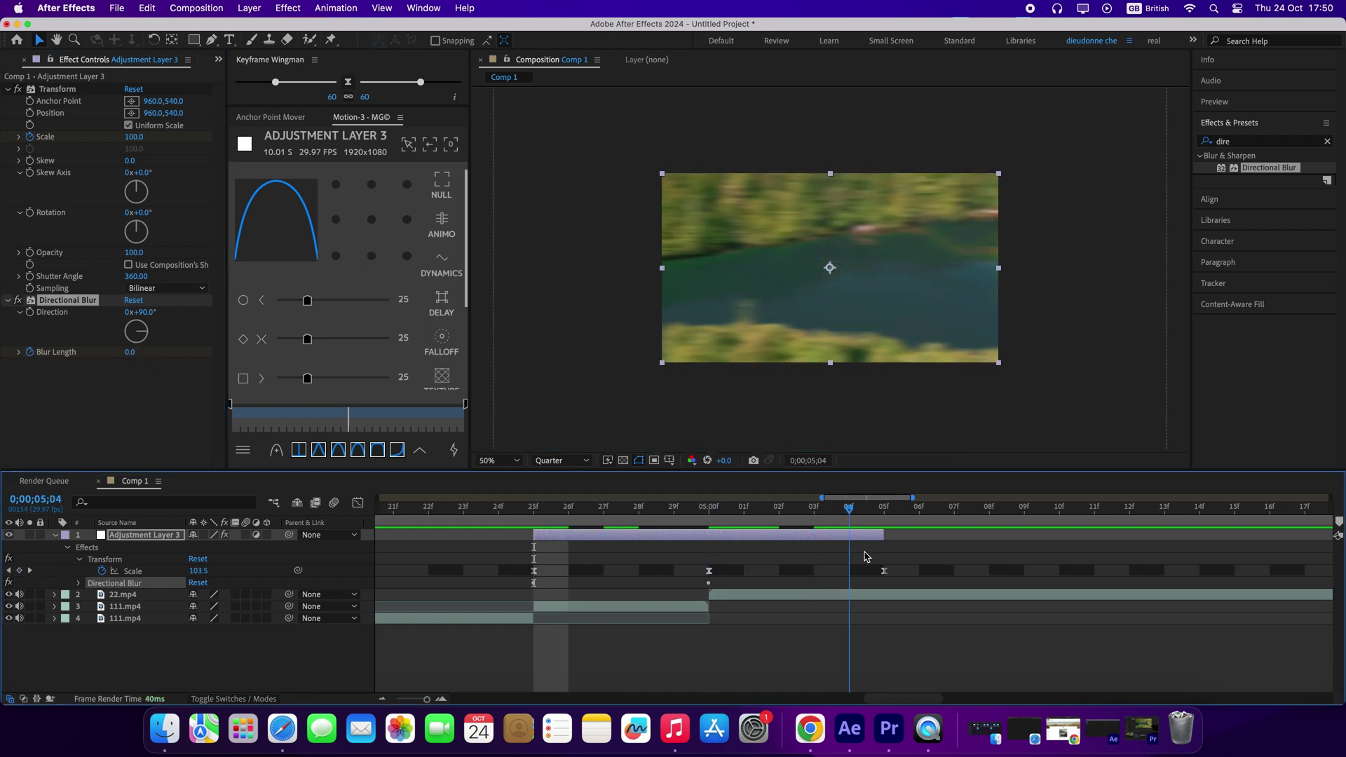
key(Page_Down)
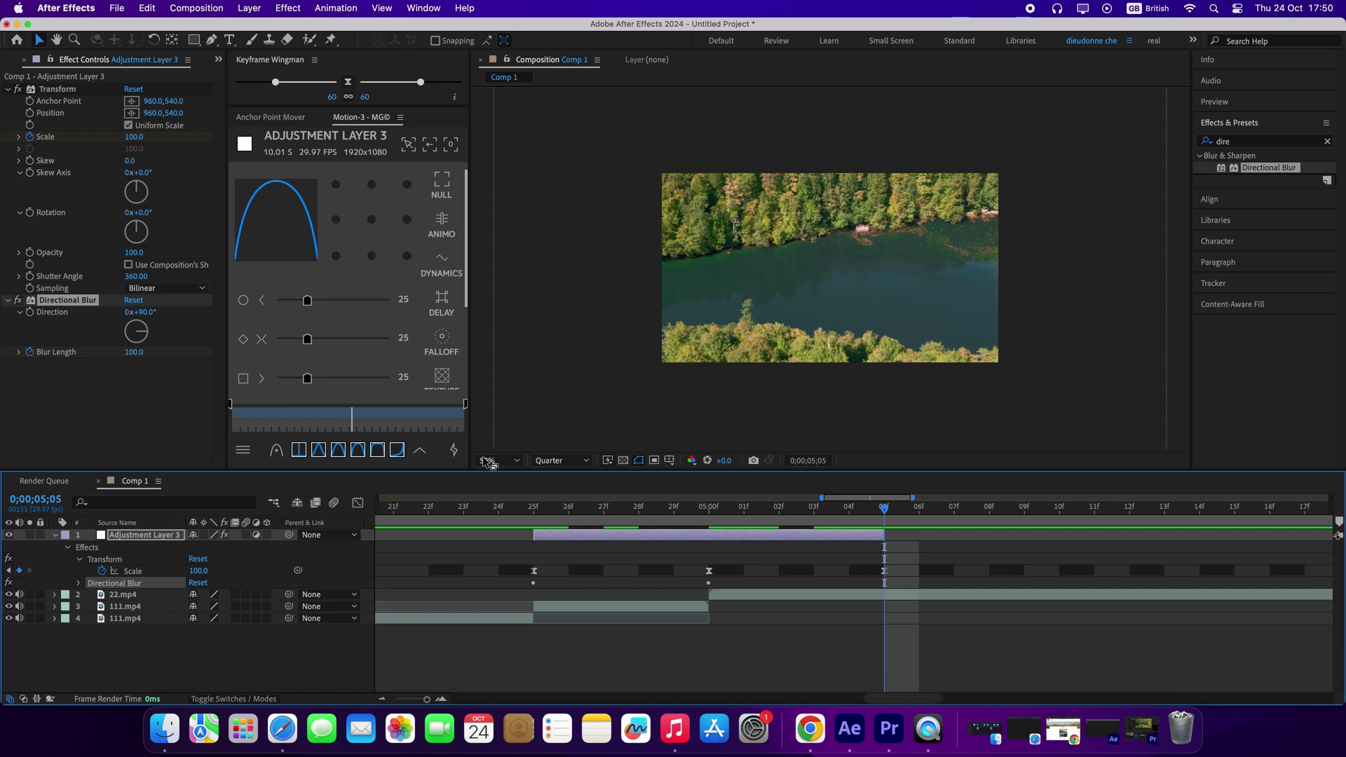
click(134, 351)
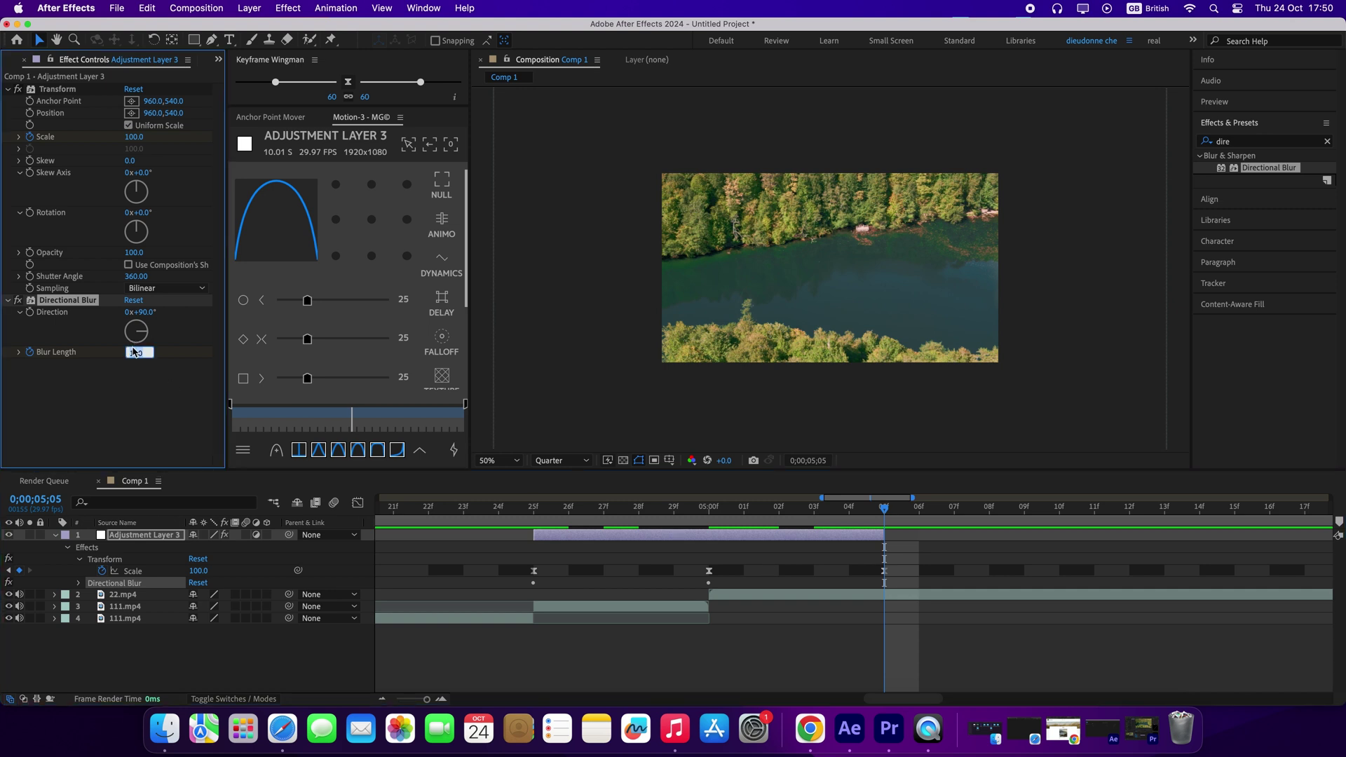
text(0)
key(Return)
Step: Apply Easy Ease to the three Blur Length keyframes via Keyframe Wingman
key(u)
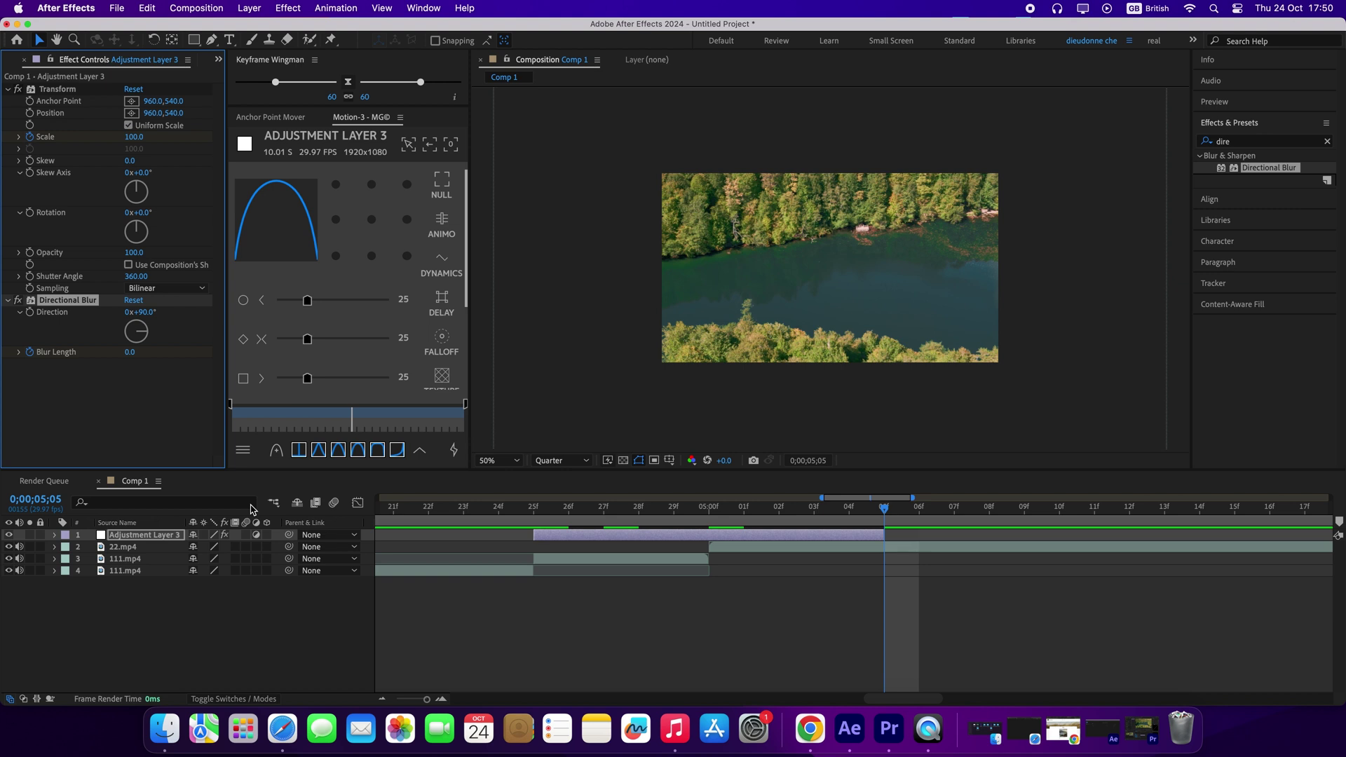
key(u)
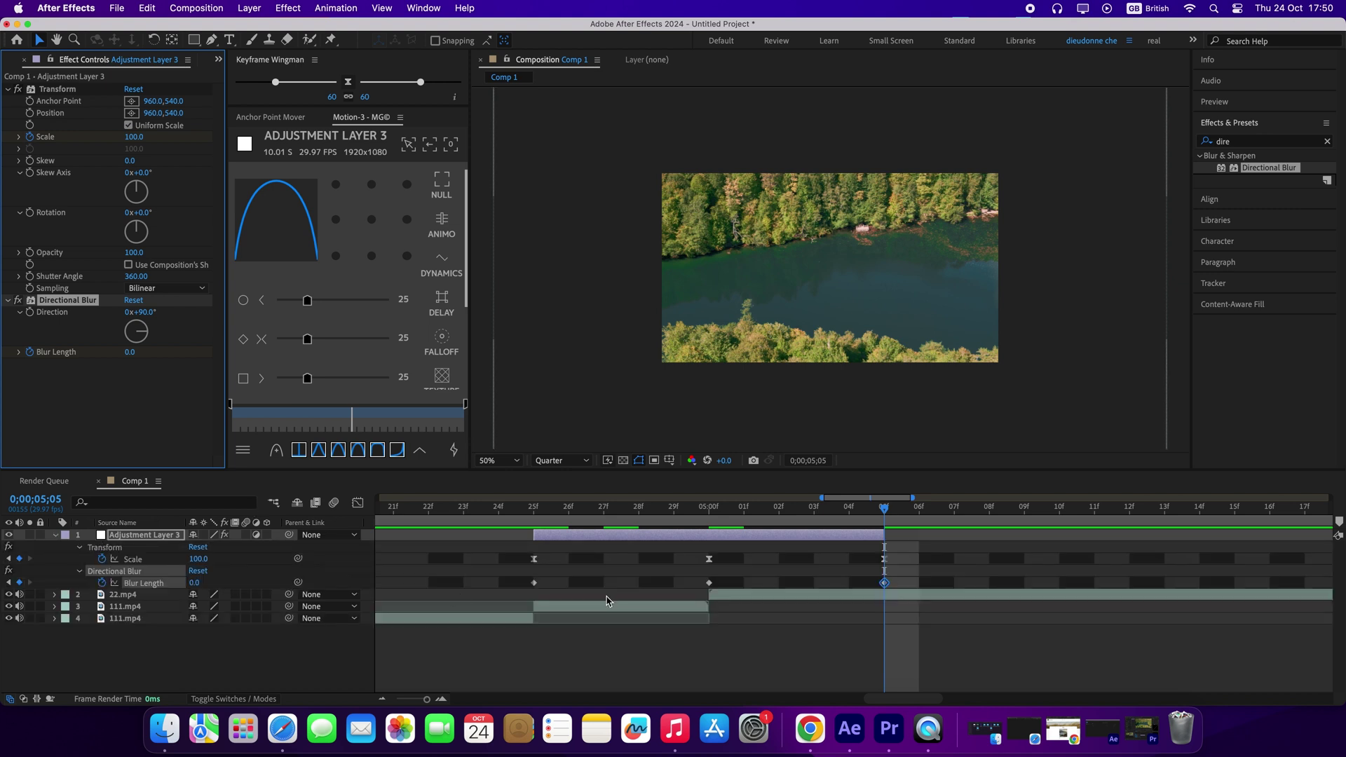
drag(915, 575, 481, 601)
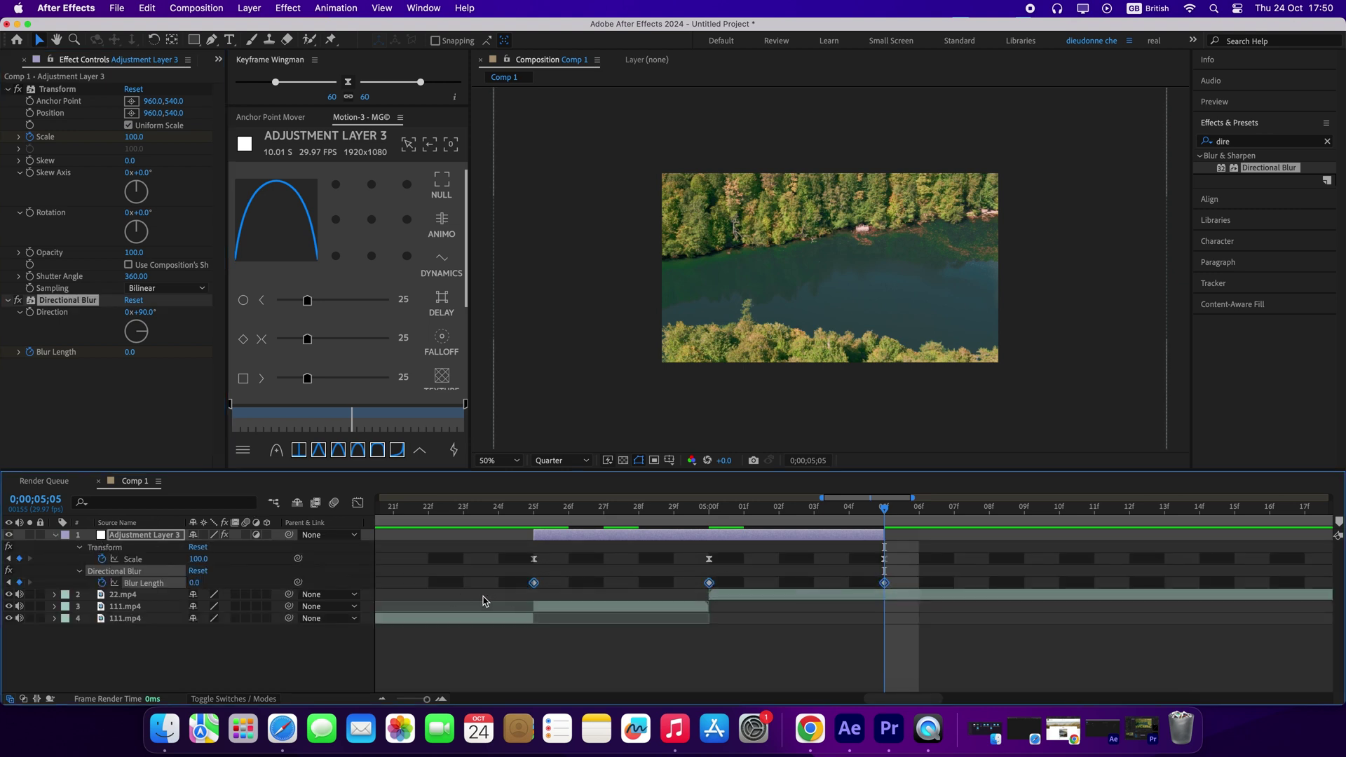
click(239, 376)
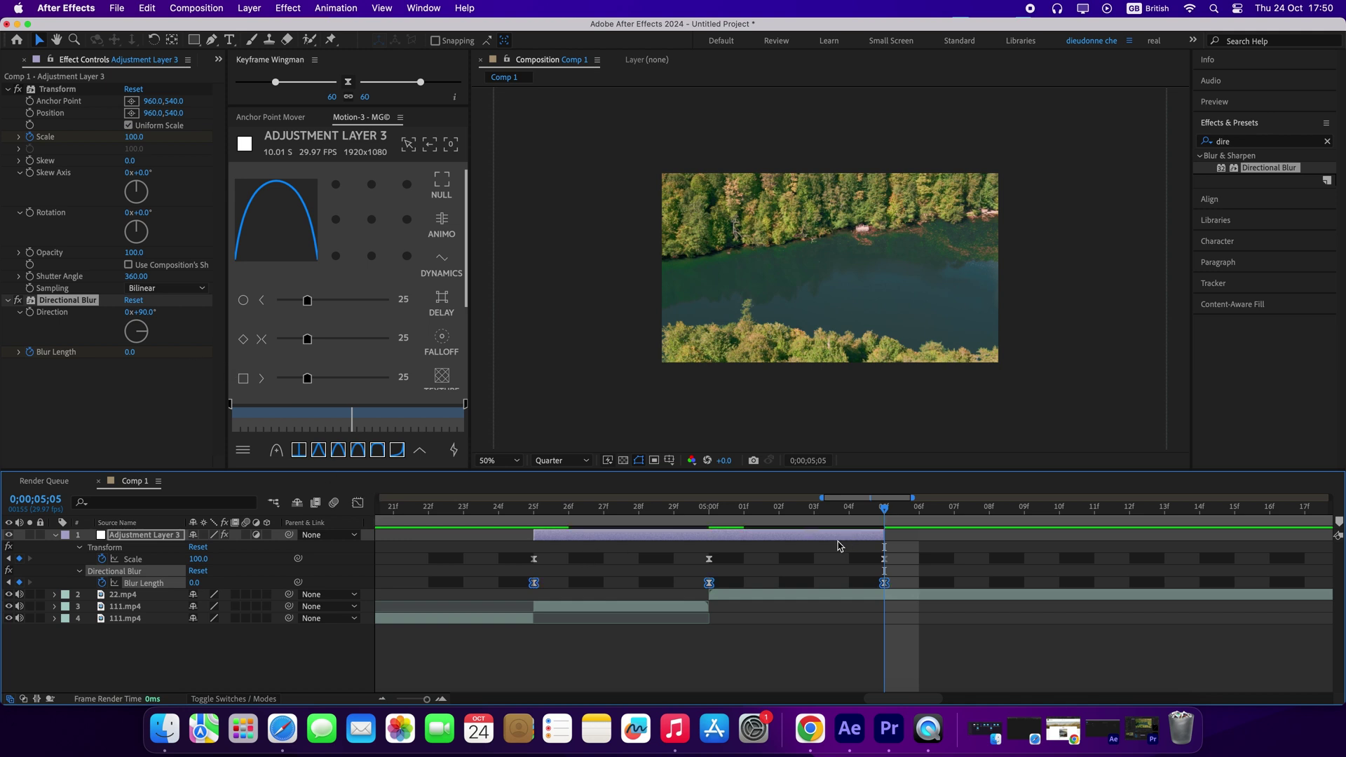
Step: Zoom the timeline out and preview the zoom blur transition from just before the cut
key(minus)
key(minus)
drag(884, 512, 784, 539)
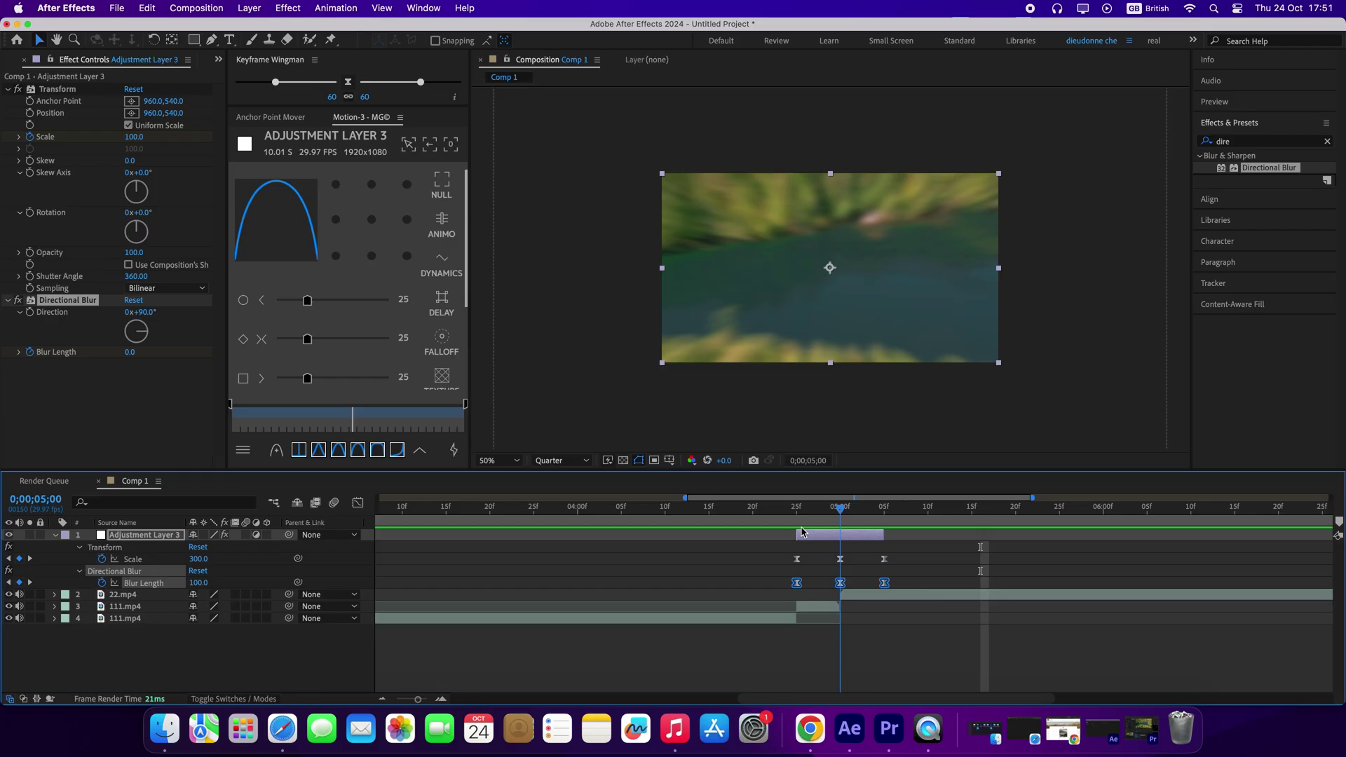
drag(805, 540, 766, 543)
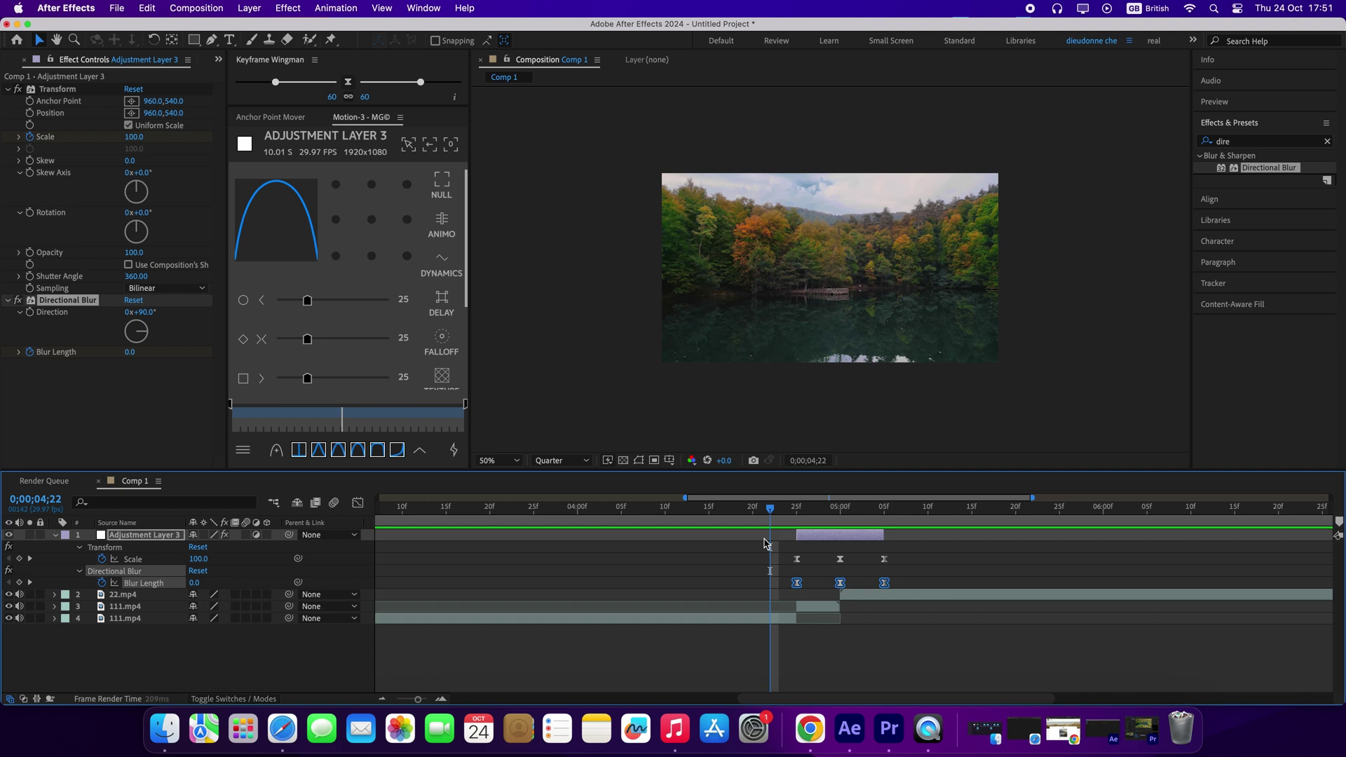
key(space)
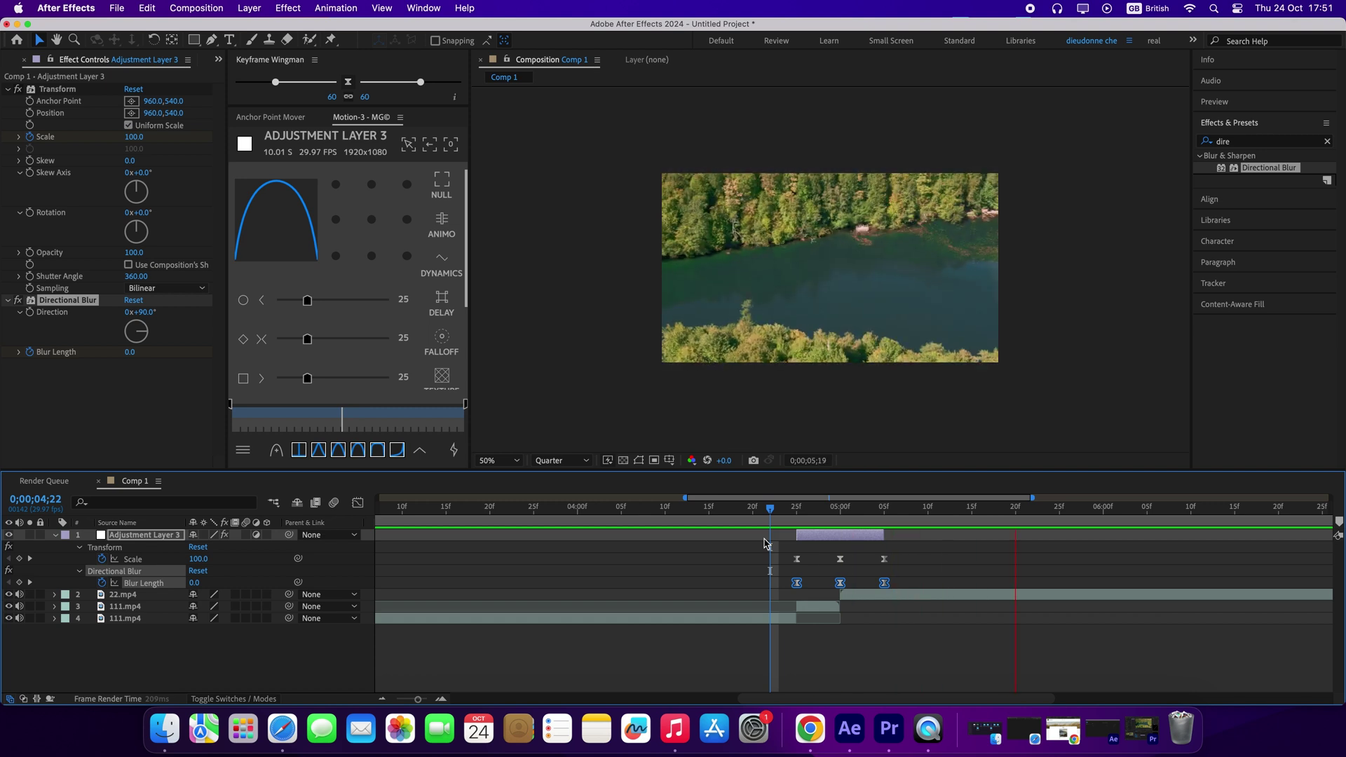